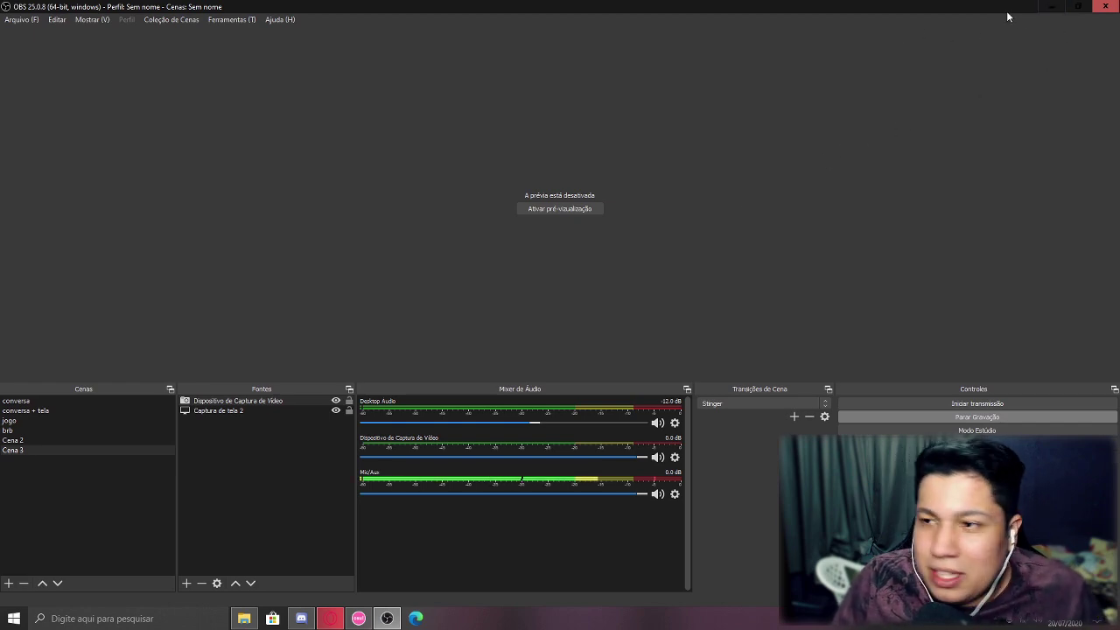
- Minimize the recording software, bring up the web browser and open google.com in a new tab
{"action": "left_click", "coordinate": [1054, 7]}
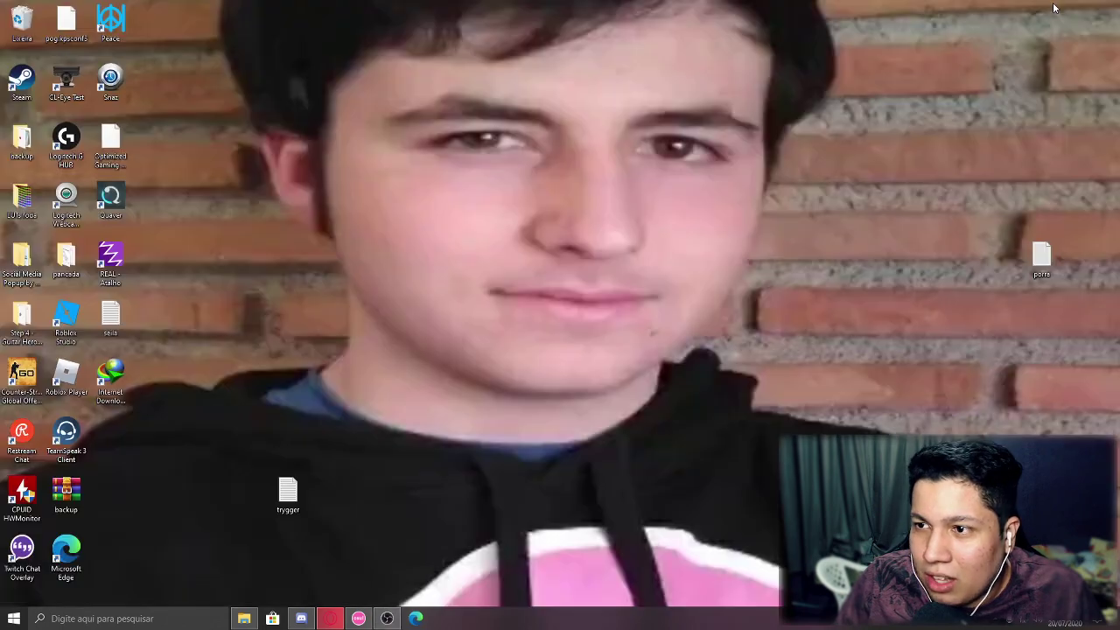
{"action": "left_click", "coordinate": [330, 618]}
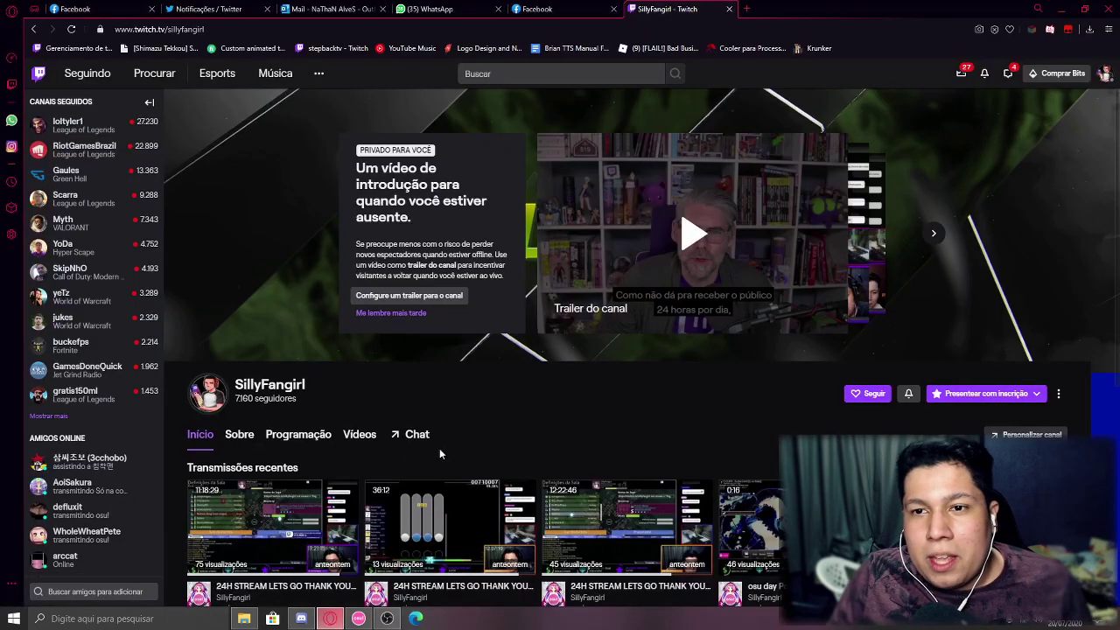
{"action": "left_click", "coordinate": [745, 11]}
{"action": "type", "text": "google.com"}
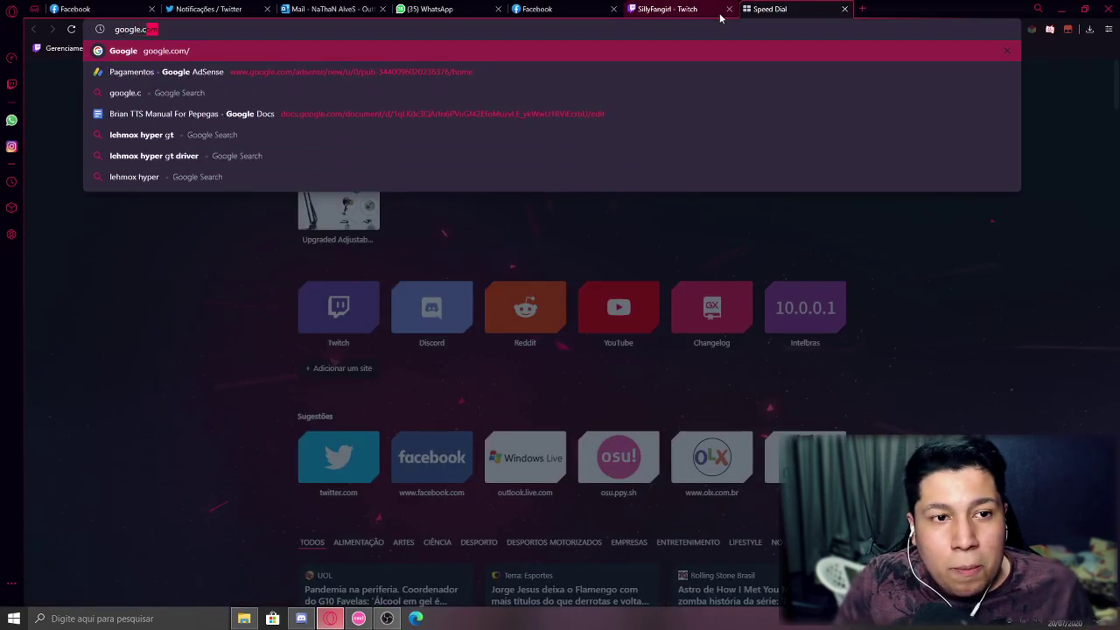
{"action": "key", "text": "Return"}
- Search Google for "twitch chat overlay"
{"action": "left_click", "coordinate": [474, 254]}
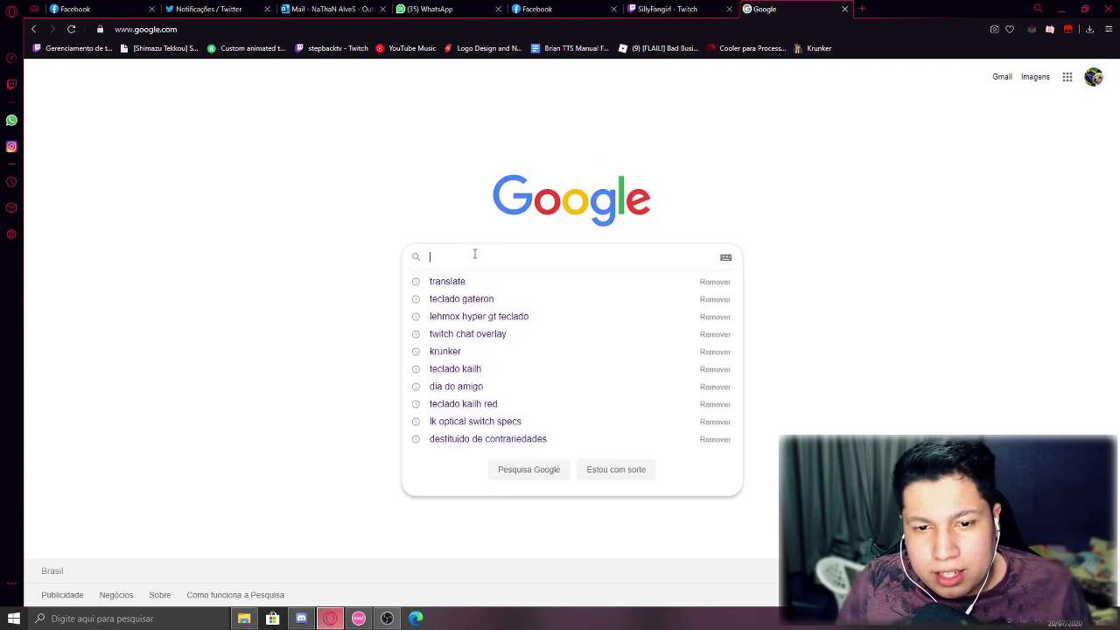
{"action": "type", "text": "twitch chat"}
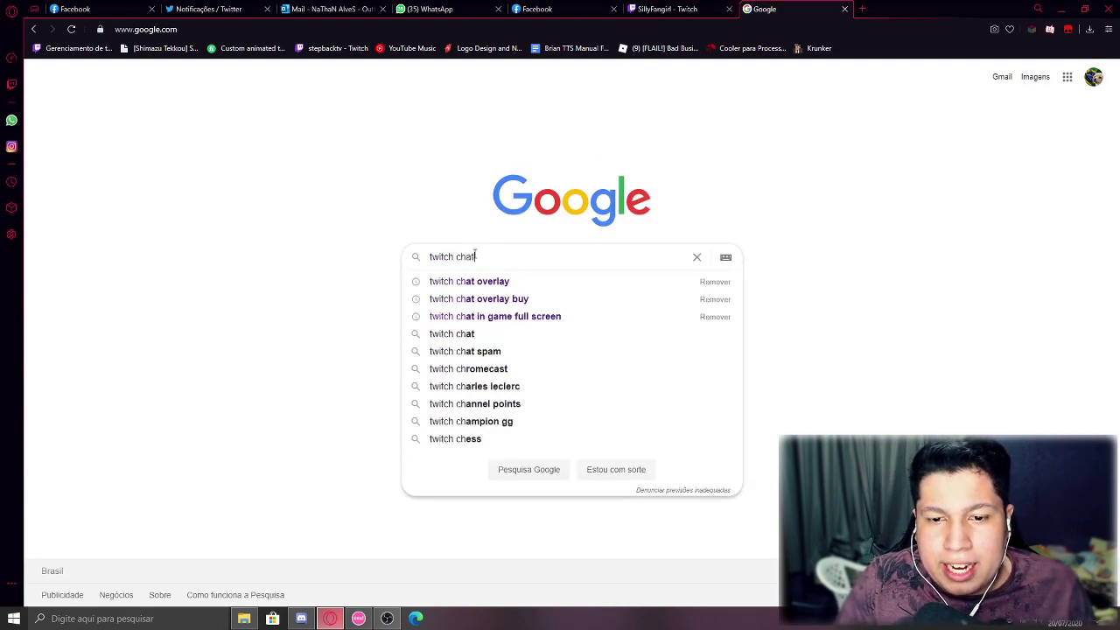
{"action": "type", "text": " overlay"}
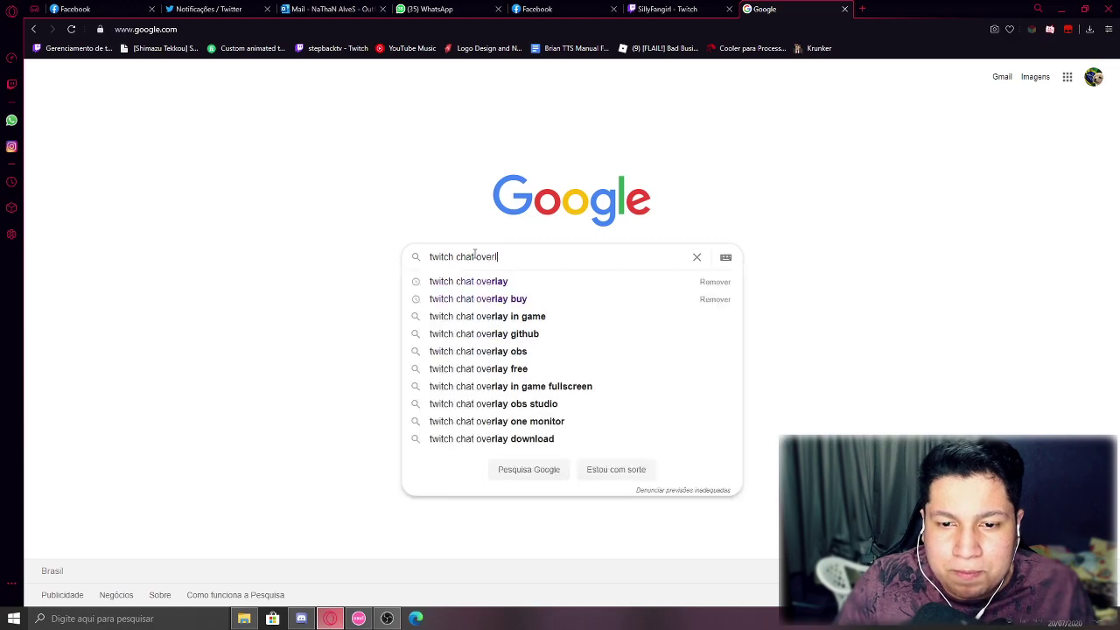
{"action": "key", "text": "Return"}
- Open the GitHub result for baffler/Transparent-Twitch-Chat-Overlay from the search results
{"action": "scroll", "coordinate": [399, 271], "scroll_direction": "down", "scroll_amount": 3}
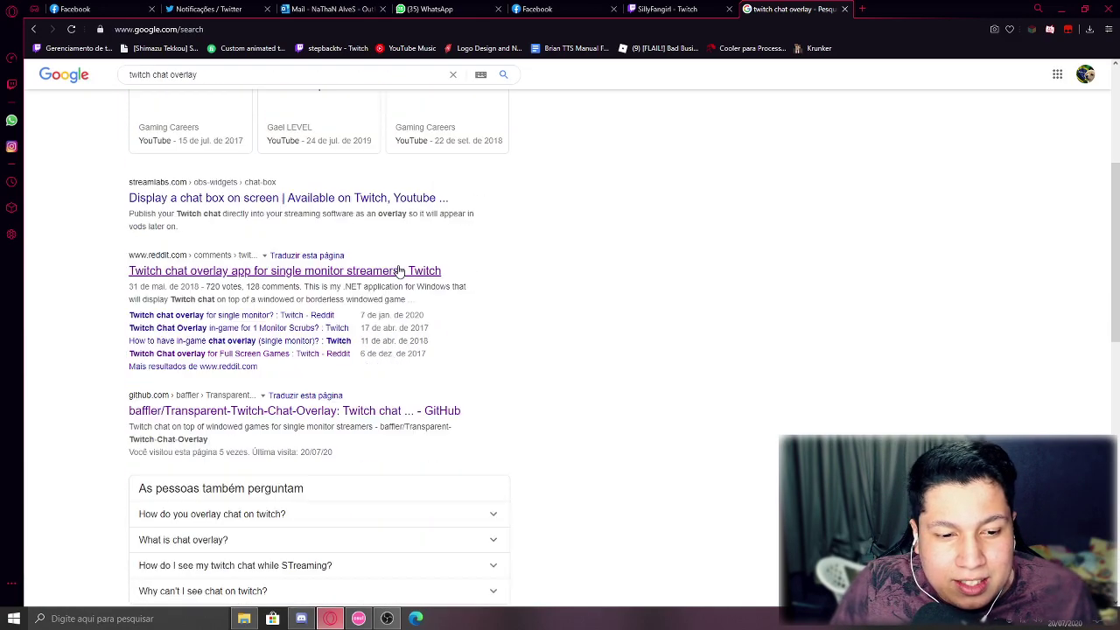
{"action": "scroll", "coordinate": [417, 278], "scroll_direction": "up", "scroll_amount": 3}
{"action": "scroll", "coordinate": [307, 233], "scroll_direction": "down", "scroll_amount": 5}
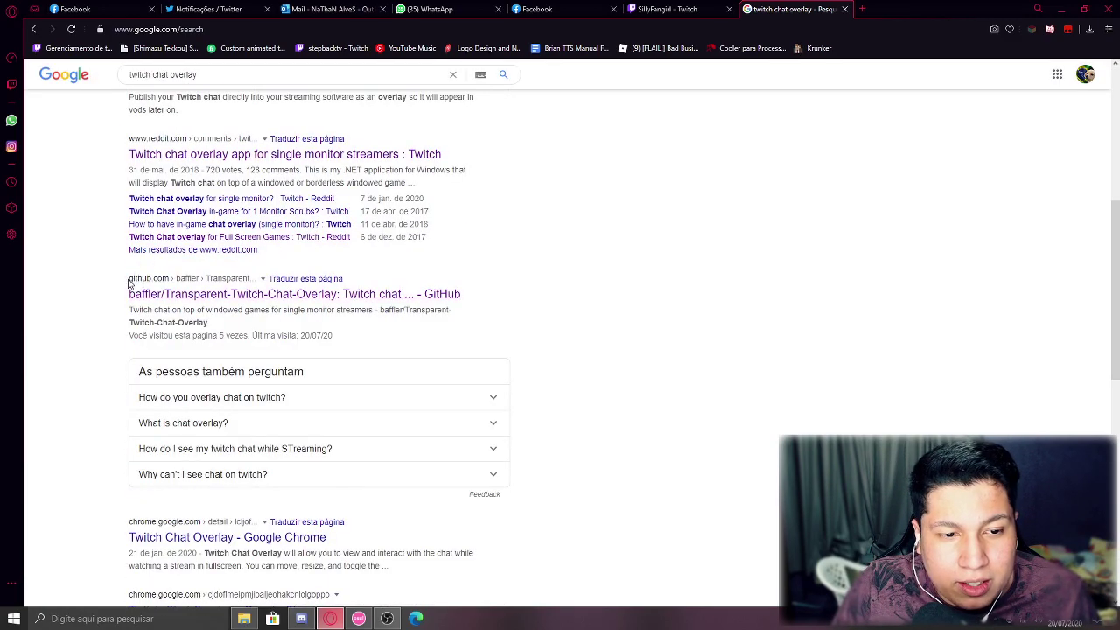
{"action": "left_click_drag", "start_coordinate": [130, 289], "coordinate": [104, 295]}
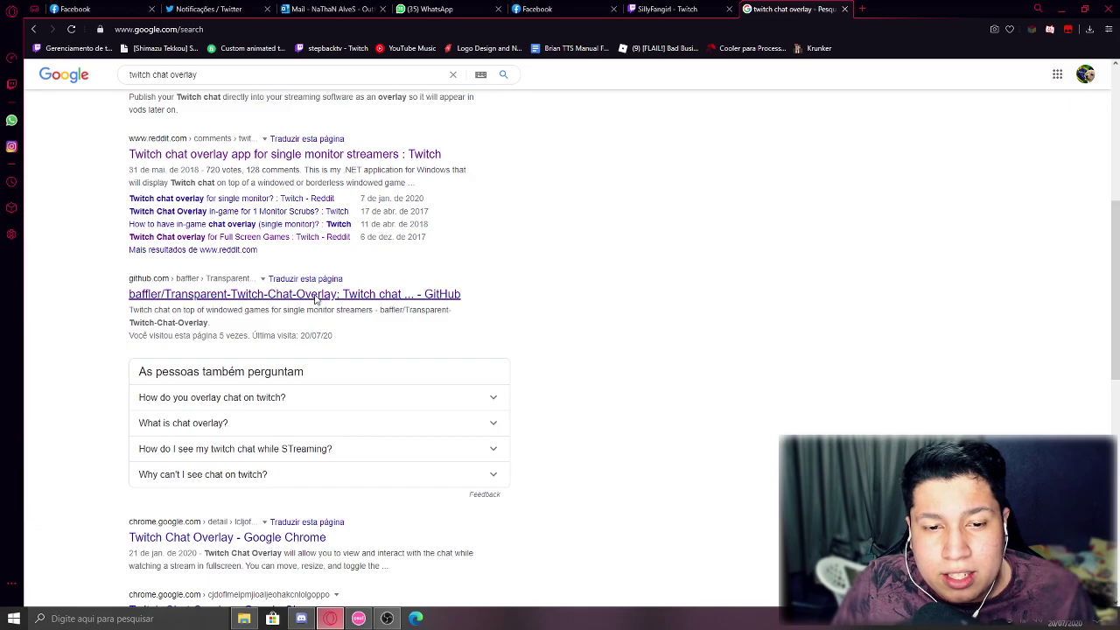
{"action": "left_click", "coordinate": [401, 295]}
- Open the releases page linked under Installation and Usage and locate TwitchChatOverlay-Installer.exe in the v0.6.1 assets
{"action": "scroll", "coordinate": [480, 259], "scroll_direction": "down", "scroll_amount": 5}
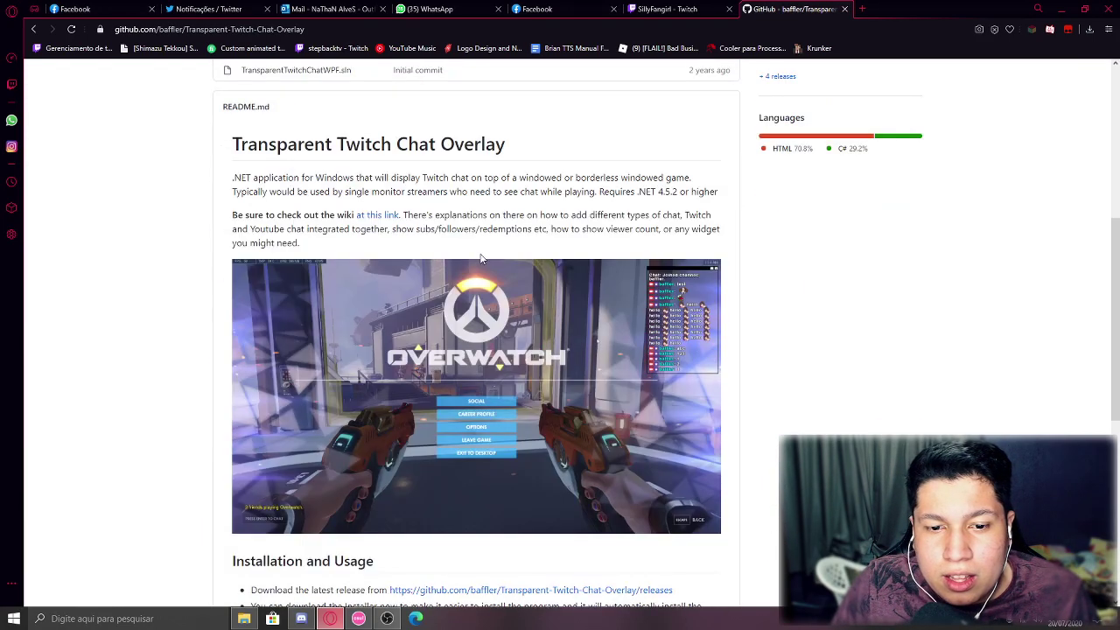
{"action": "scroll", "coordinate": [489, 252], "scroll_direction": "down", "scroll_amount": 3}
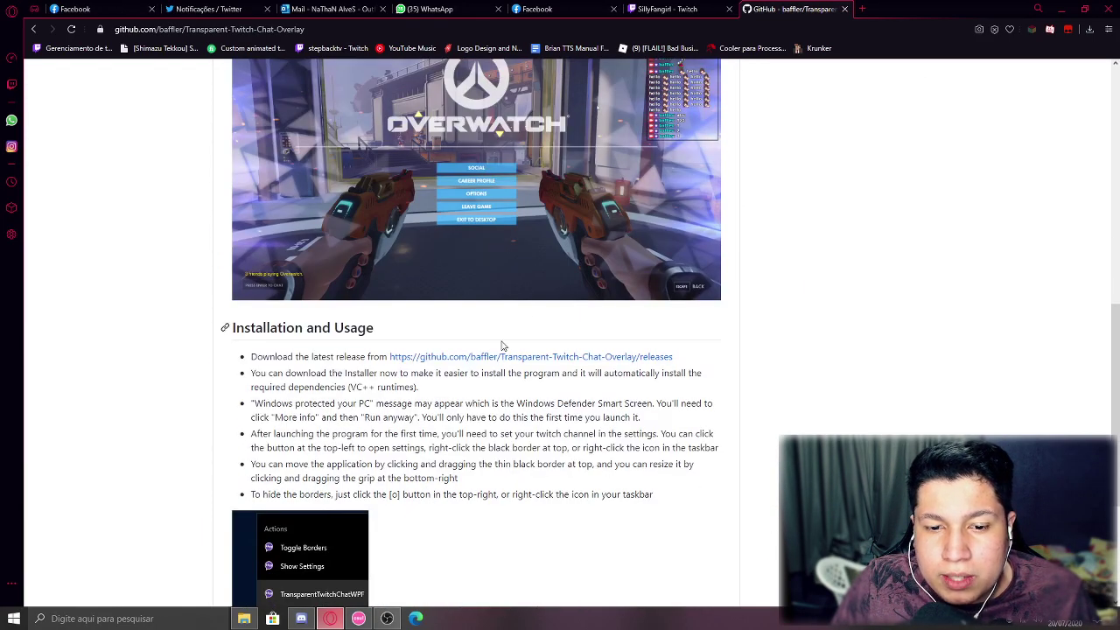
{"action": "left_click_drag", "start_coordinate": [251, 356], "coordinate": [672, 357]}
{"action": "left_click", "coordinate": [634, 359]}
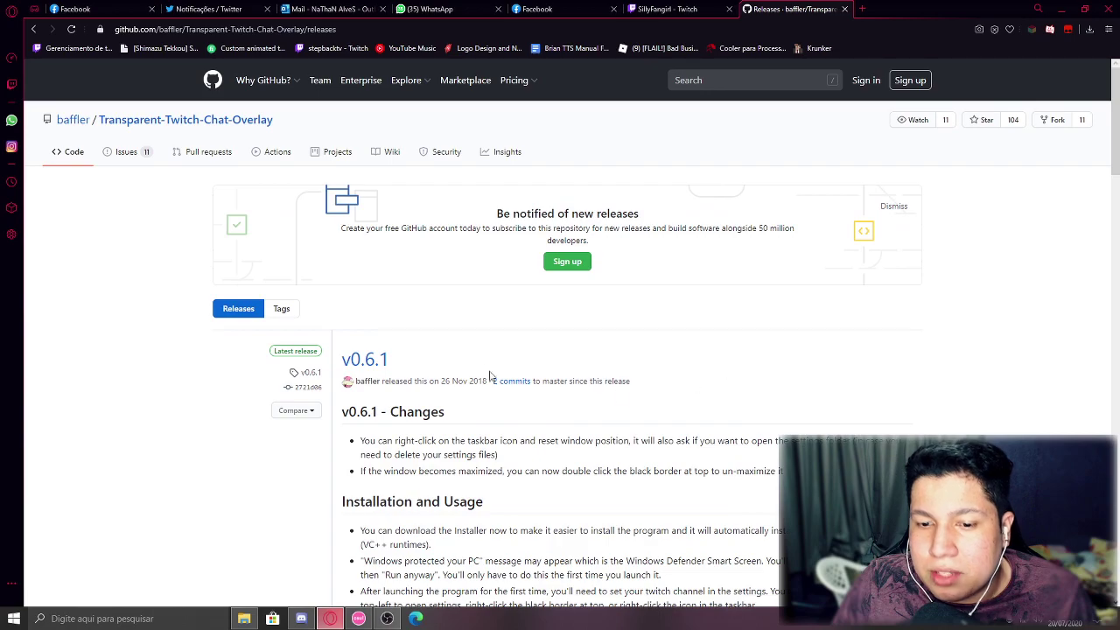
{"action": "scroll", "coordinate": [490, 376], "scroll_direction": "down", "scroll_amount": 8}
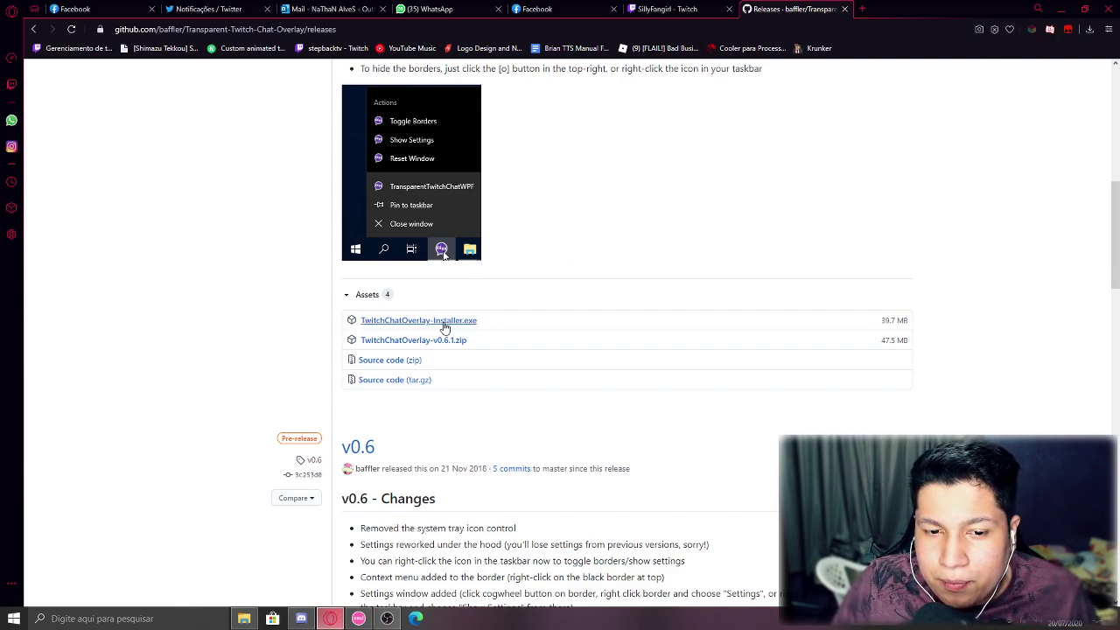
- Minimize the browser and move the Twitch Chat Overlay shortcut to the upper middle of the desktop
{"action": "left_click", "coordinate": [1062, 9]}
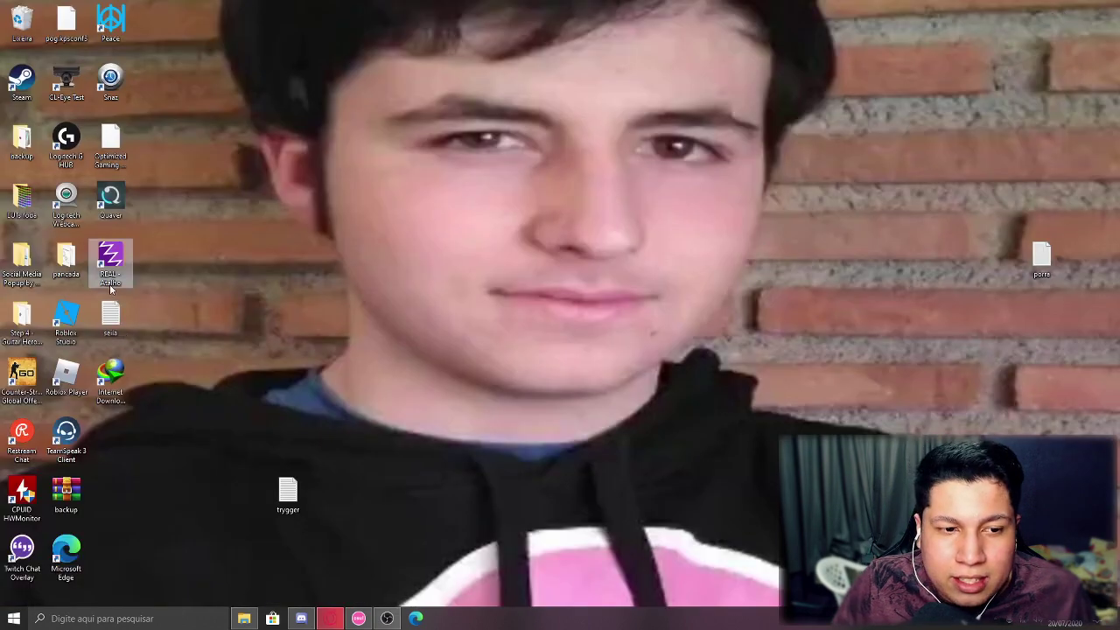
{"action": "left_click_drag", "start_coordinate": [22, 554], "coordinate": [440, 234]}
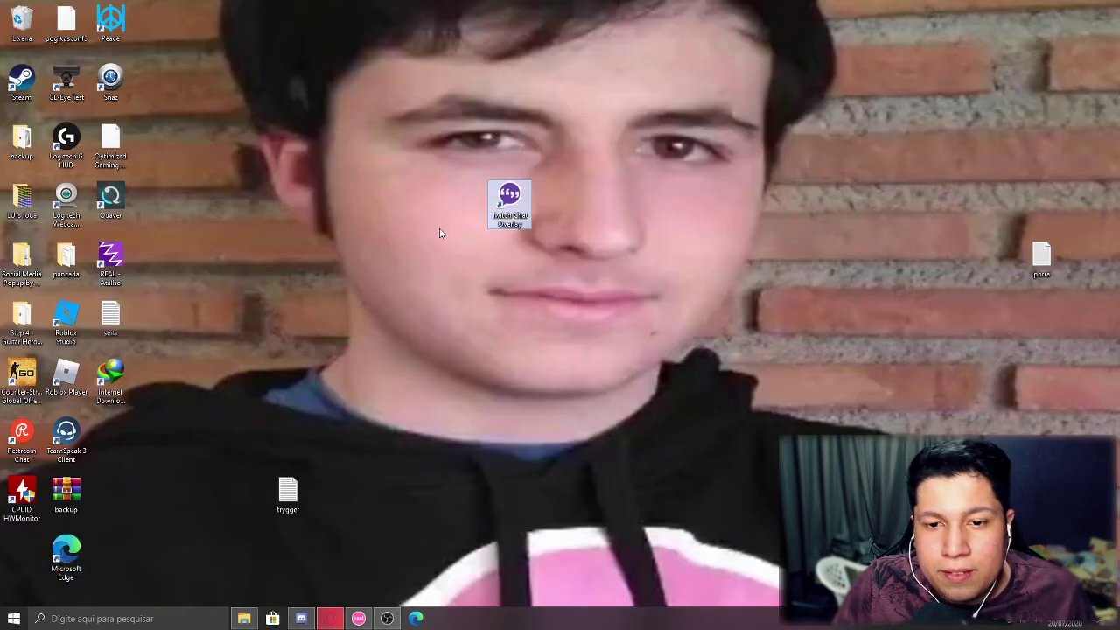
{"action": "left_click_drag", "start_coordinate": [445, 140], "coordinate": [684, 328]}
{"action": "left_click", "coordinate": [428, 148]}
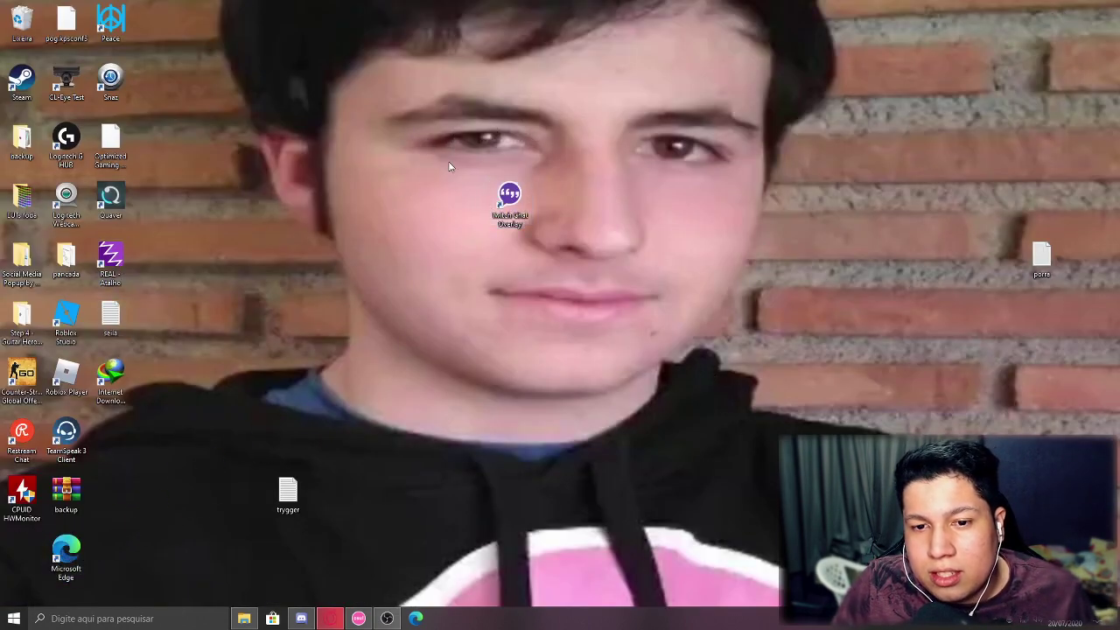
- Launch Twitch Chat Overlay and move its window to the left of the desktop shortcut
{"action": "double_click", "coordinate": [525, 199]}
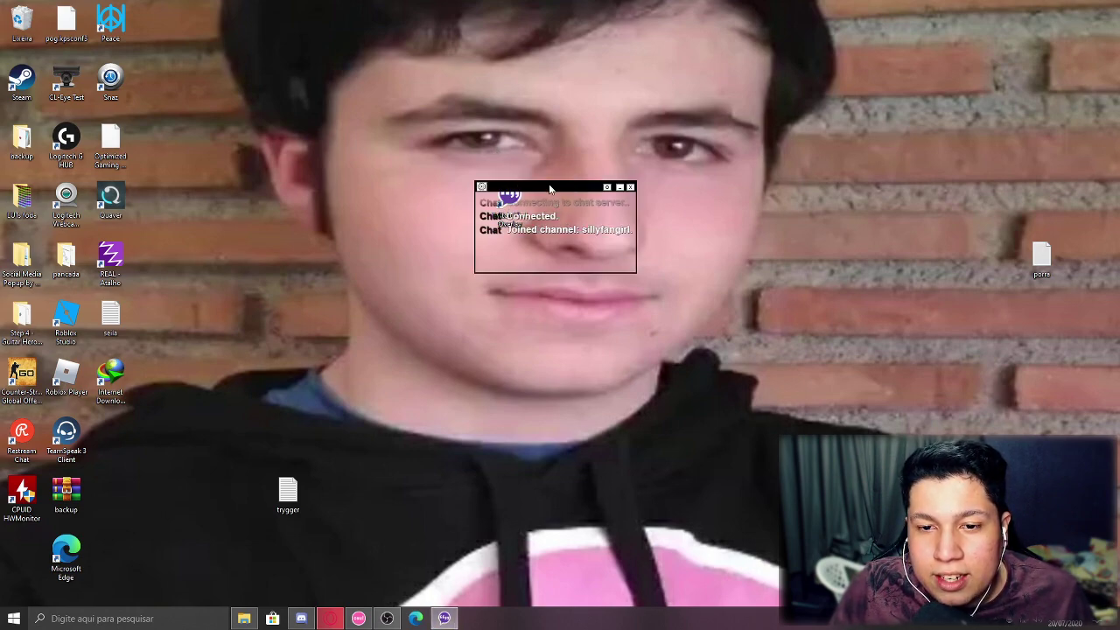
{"action": "left_click_drag", "start_coordinate": [548, 186], "coordinate": [342, 160]}
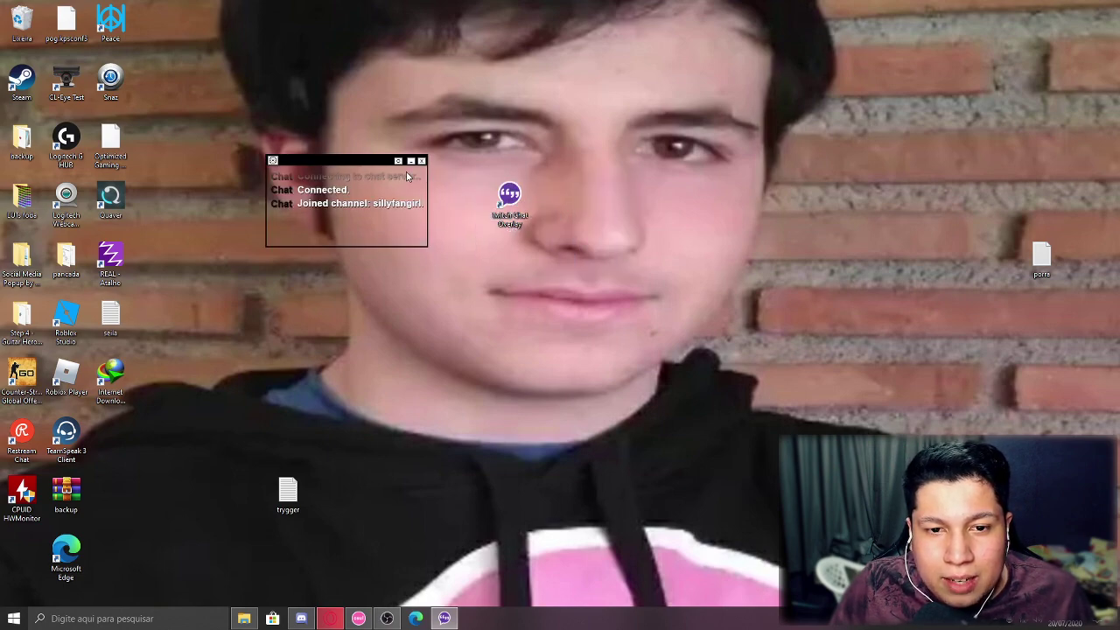
- Open the chat overlay's settings and re-enter the Twitch channel name in the Username field
{"action": "left_click", "coordinate": [273, 161]}
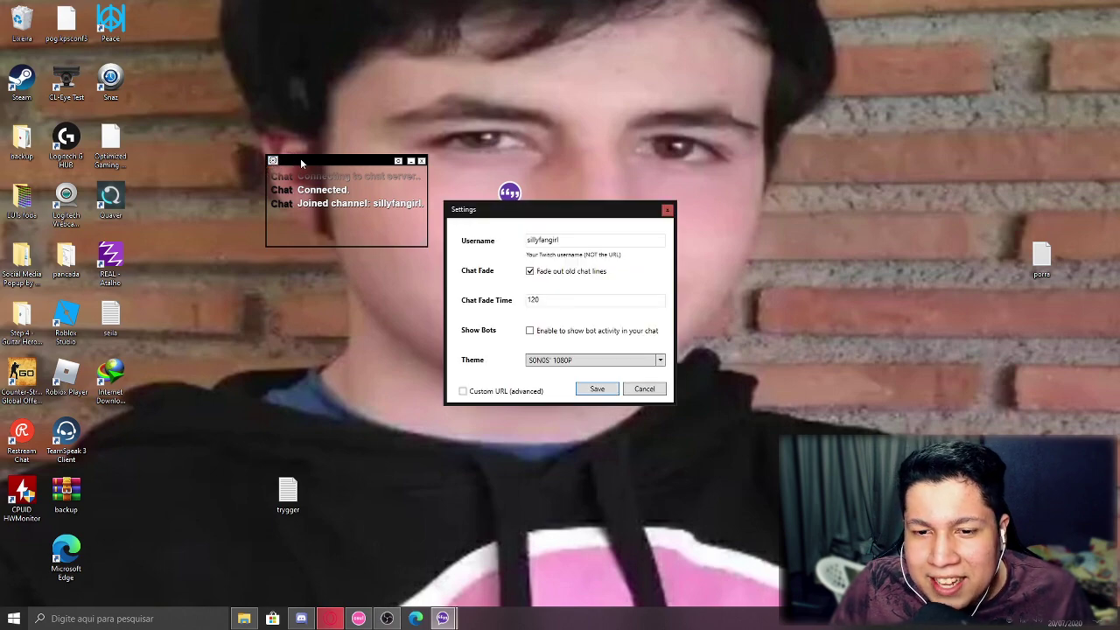
{"action": "left_click_drag", "start_coordinate": [577, 240], "coordinate": [425, 237]}
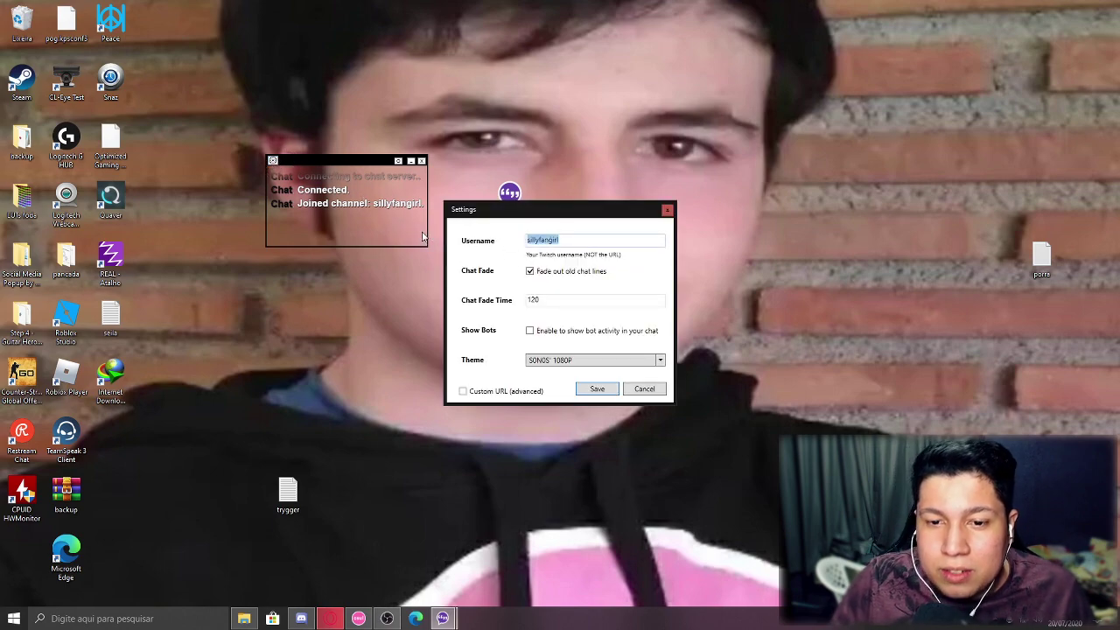
{"action": "key", "text": "BackSpace"}
{"action": "type", "text": "s"}
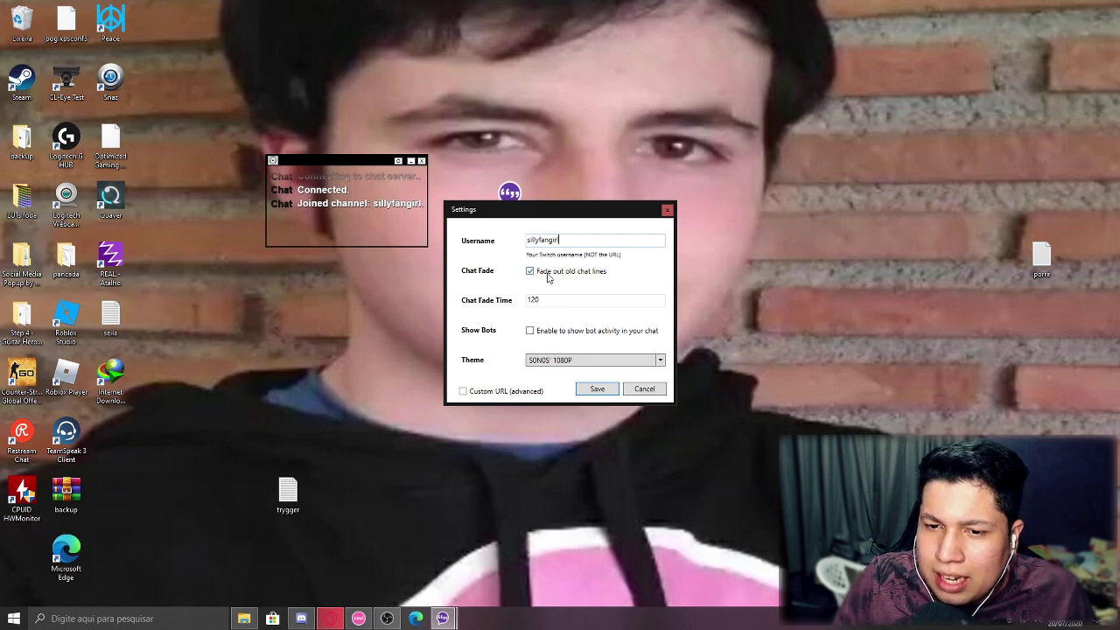
- Choose the S0N0S' 1080P theme for the chat overlay and save the settings
{"action": "left_click_drag", "start_coordinate": [548, 299], "coordinate": [484, 305]}
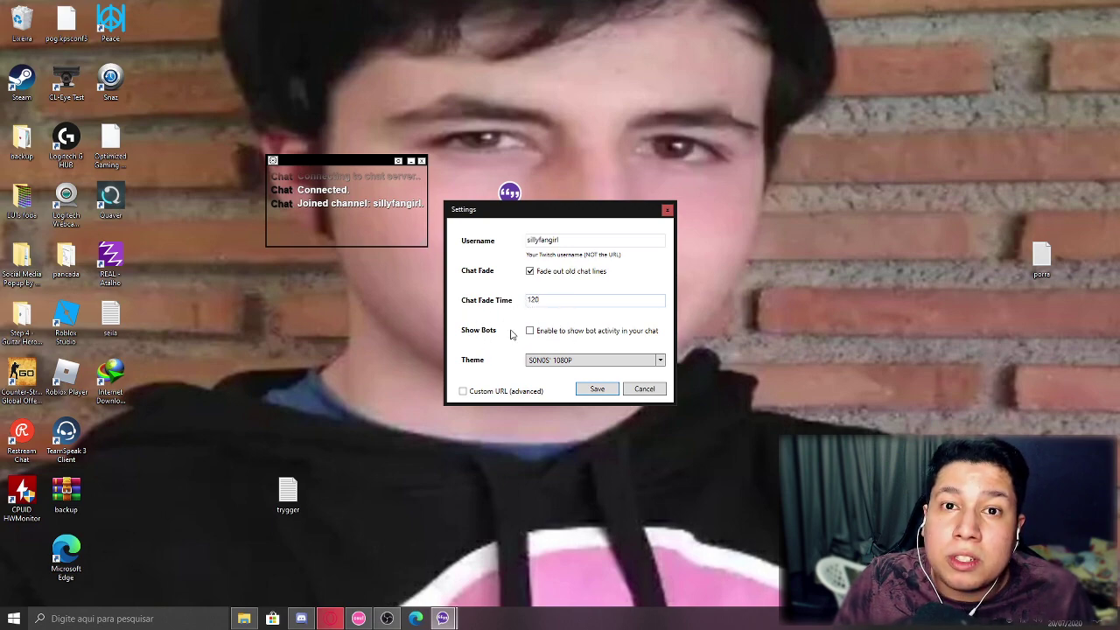
{"action": "left_click", "coordinate": [542, 360]}
{"action": "left_click", "coordinate": [542, 360]}
{"action": "left_click", "coordinate": [542, 360]}
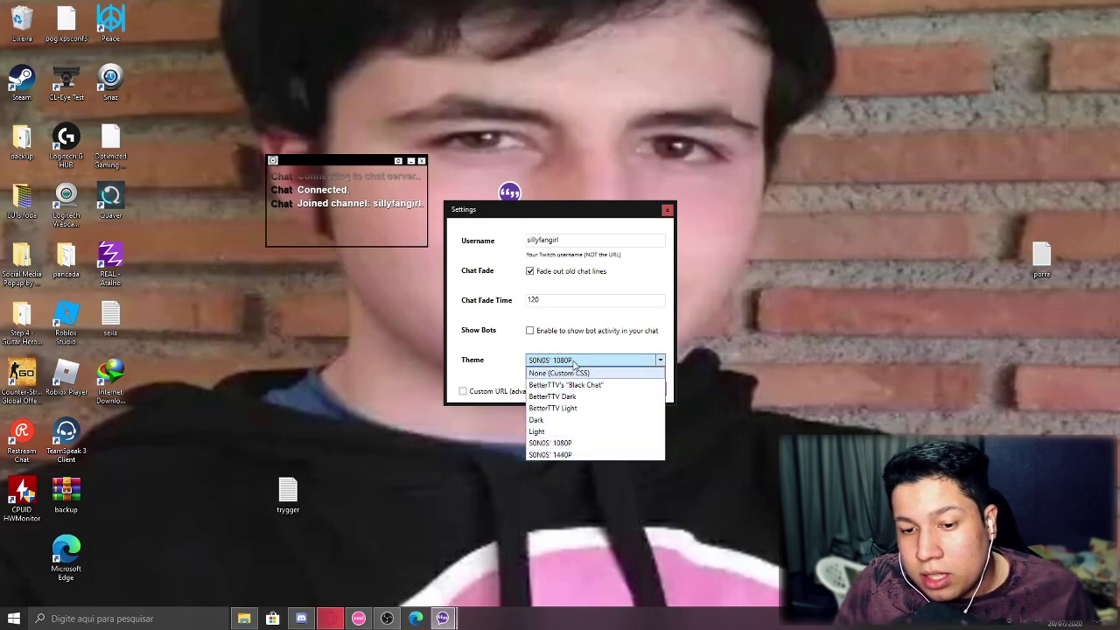
{"action": "left_click", "coordinate": [560, 444]}
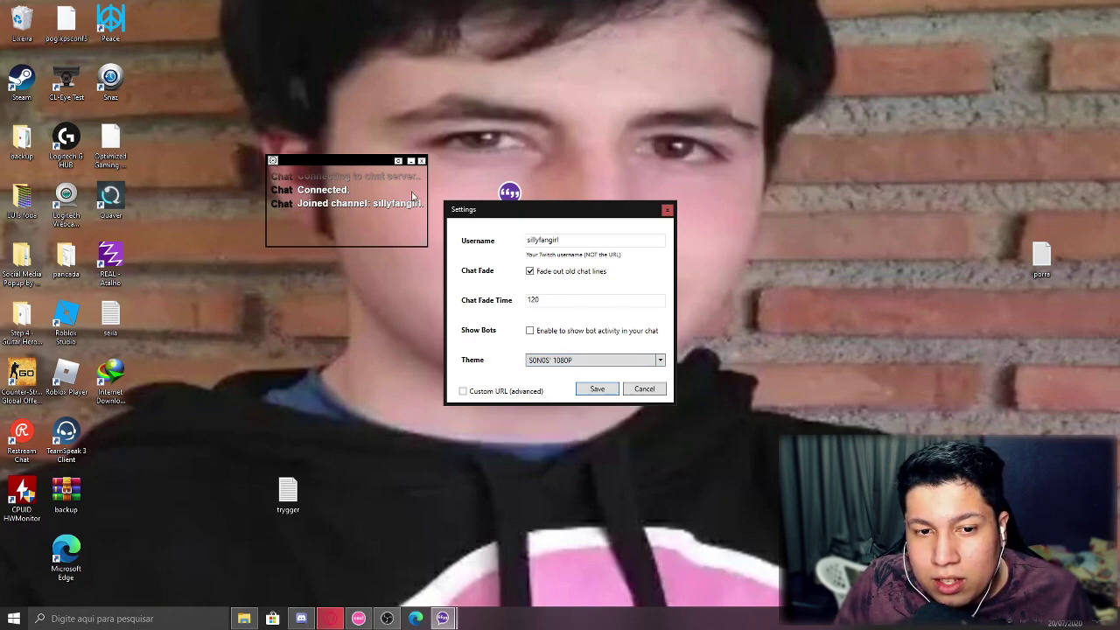
{"action": "left_click", "coordinate": [597, 389]}
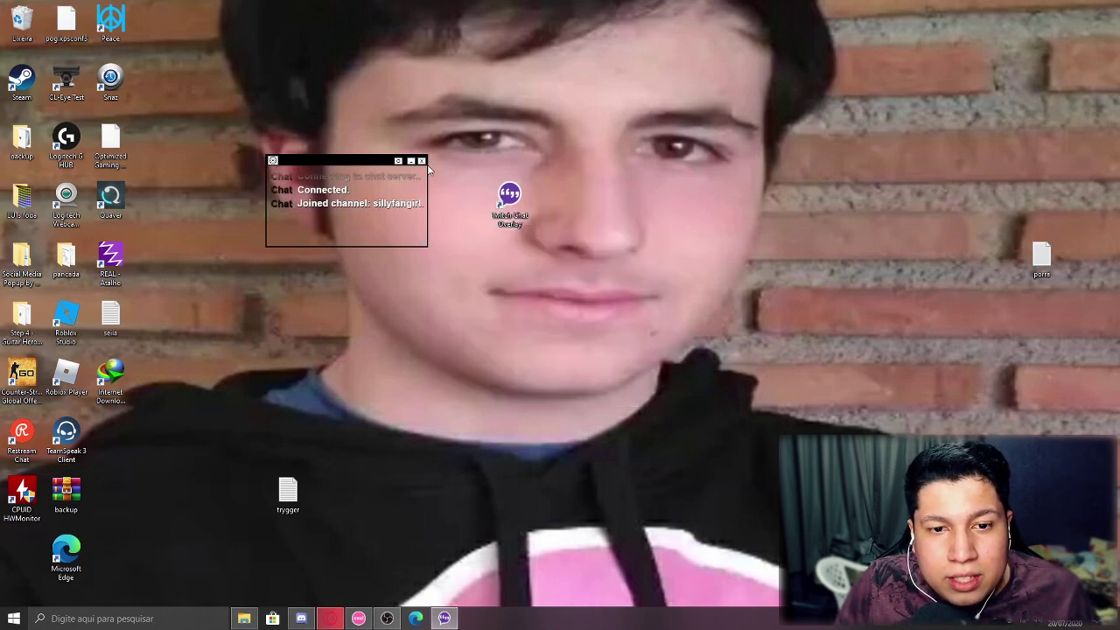
- Move the chat overlay window around the upper middle of the desktop, near its shortcut
{"action": "left_click_drag", "start_coordinate": [335, 162], "coordinate": [542, 126]}
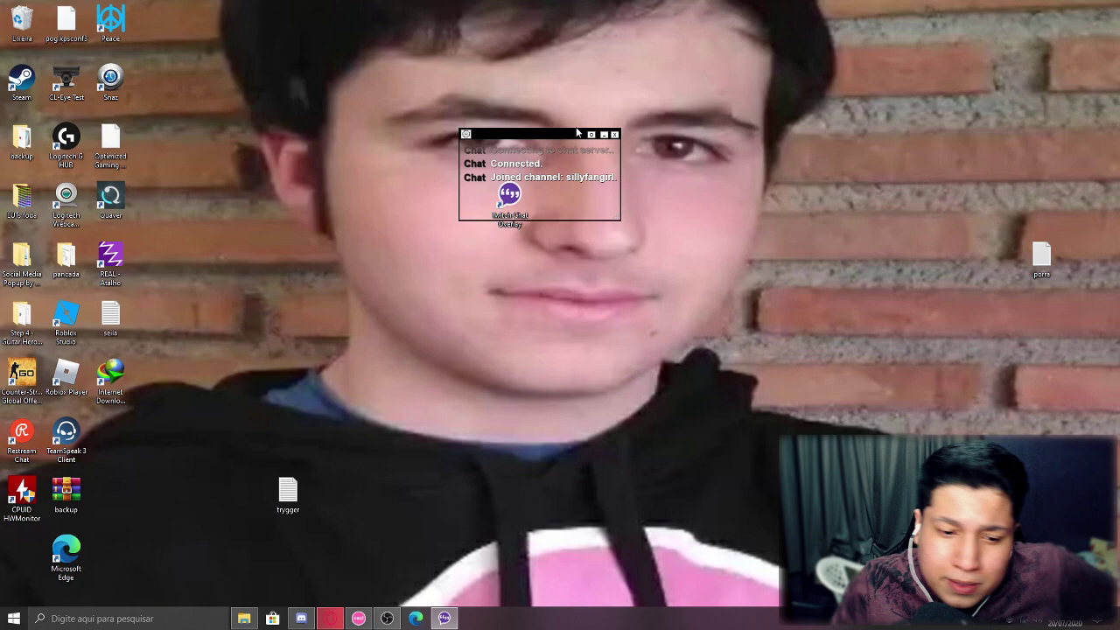
{"action": "left_click_drag", "start_coordinate": [540, 140], "coordinate": [394, 133]}
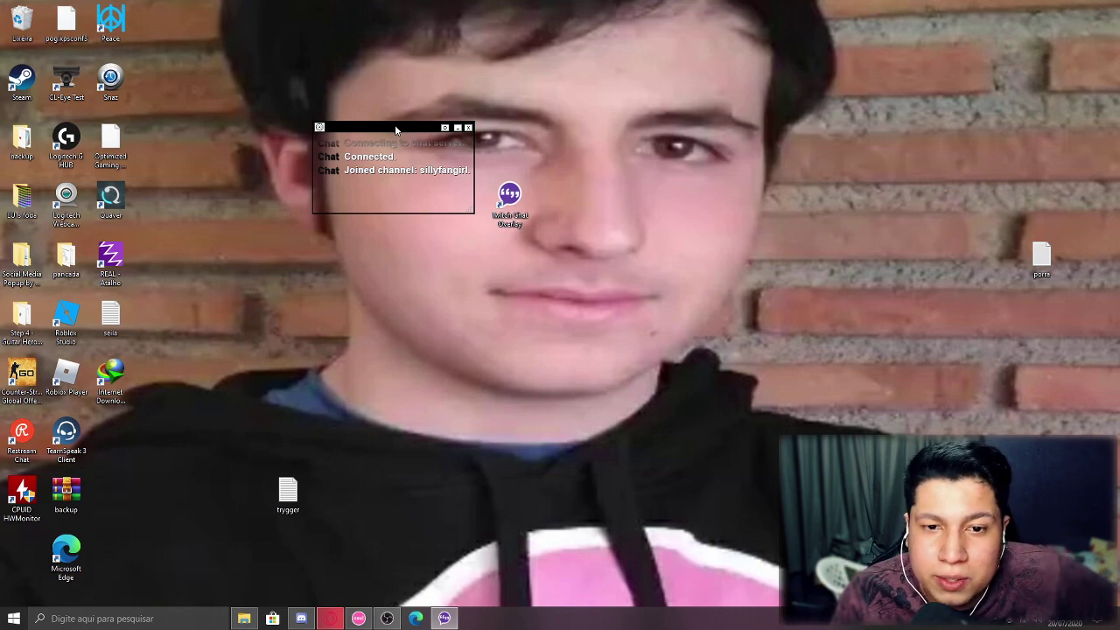
{"action": "left_click_drag", "start_coordinate": [395, 130], "coordinate": [425, 126]}
- Switch to osu!, return to its main menu and place the chat overlay over the osu! logo
{"action": "left_click", "coordinate": [358, 618]}
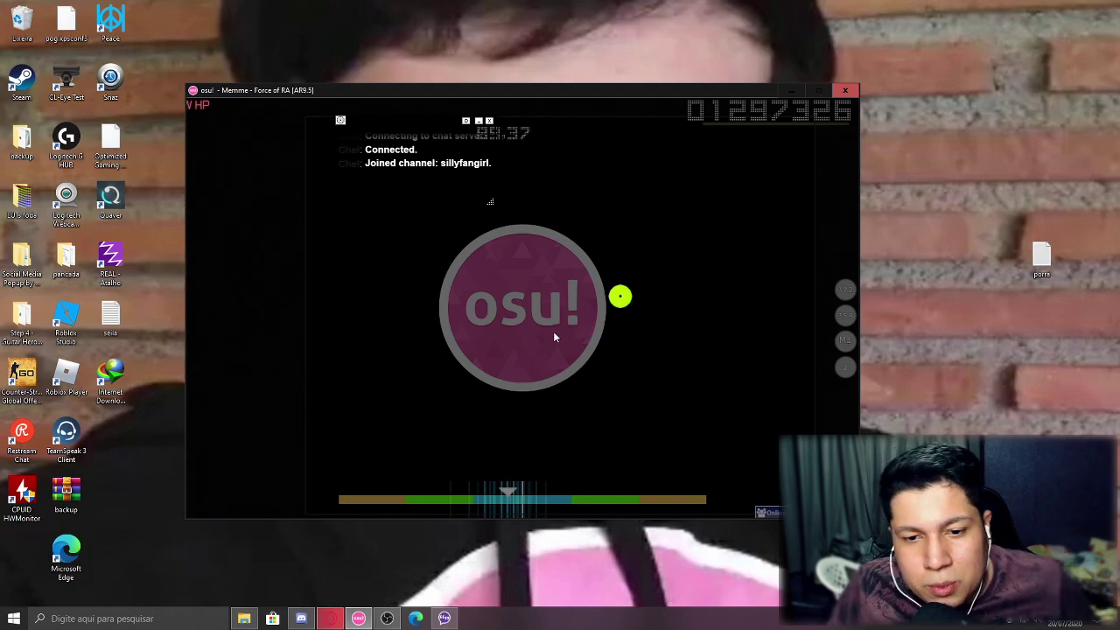
{"action": "key", "text": "Escape"}
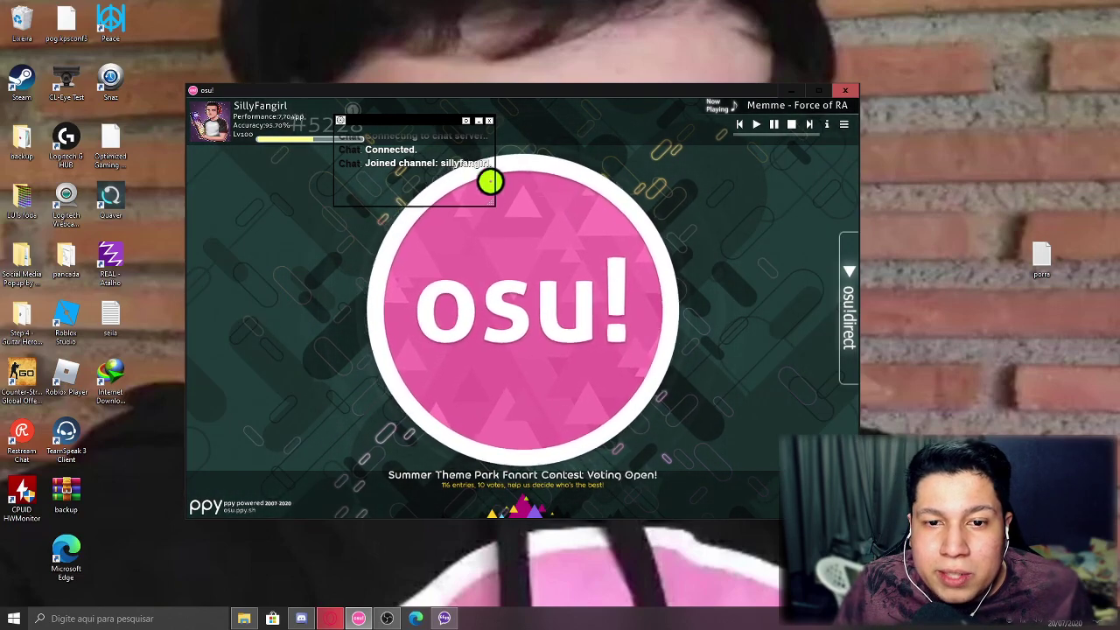
{"action": "left_click_drag", "start_coordinate": [399, 120], "coordinate": [444, 216]}
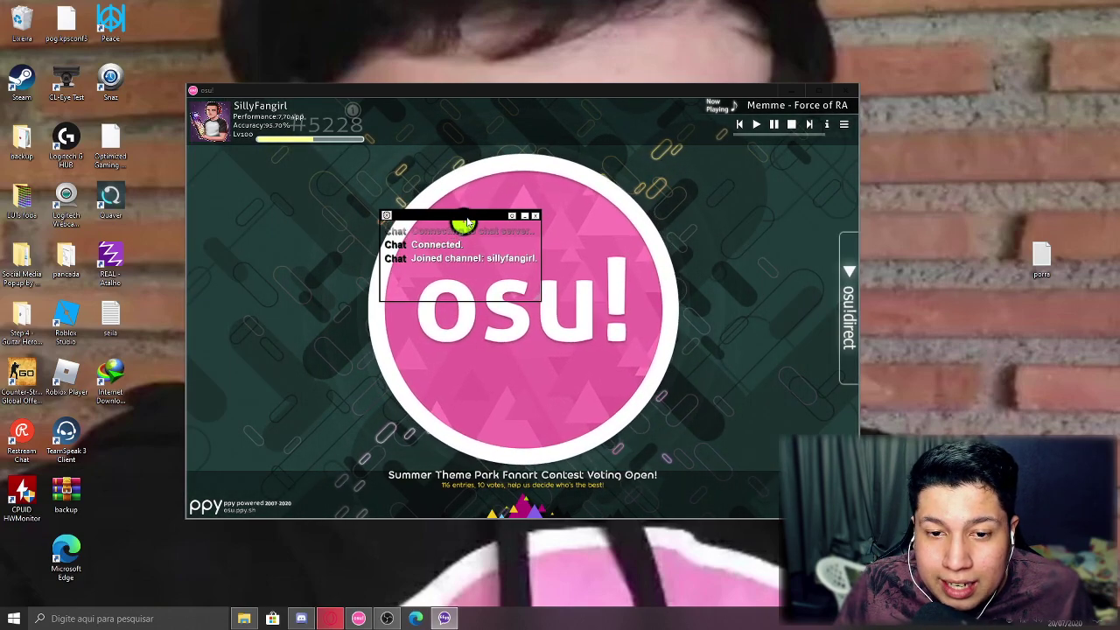
- Hide the chat overlay's window frame with Toggle Borders
{"action": "right_click", "coordinate": [452, 218]}
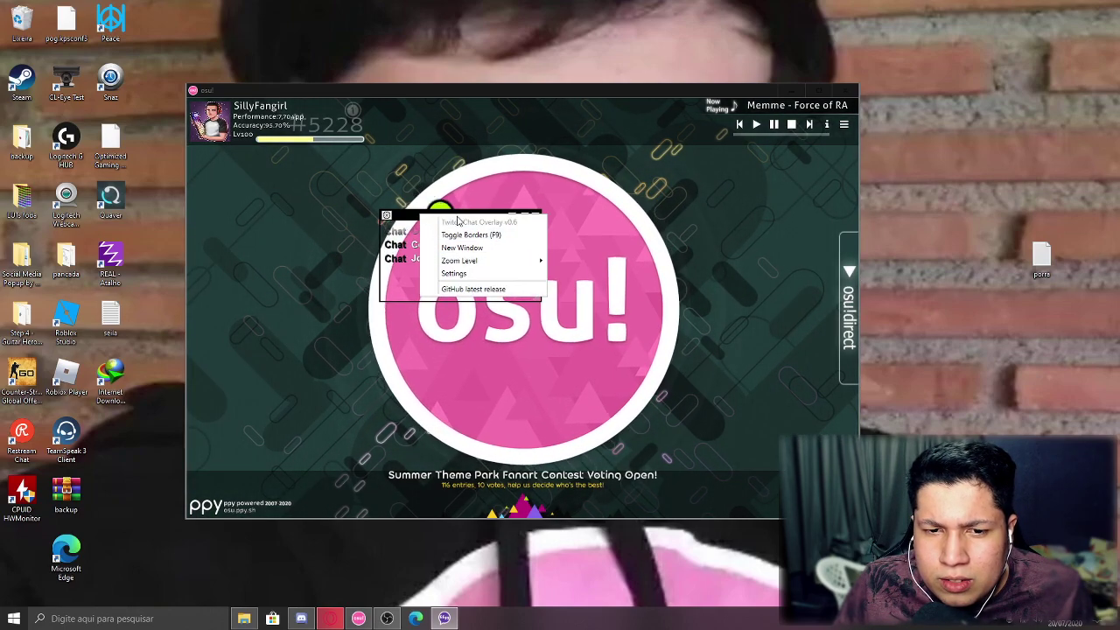
{"action": "right_click", "coordinate": [437, 218]}
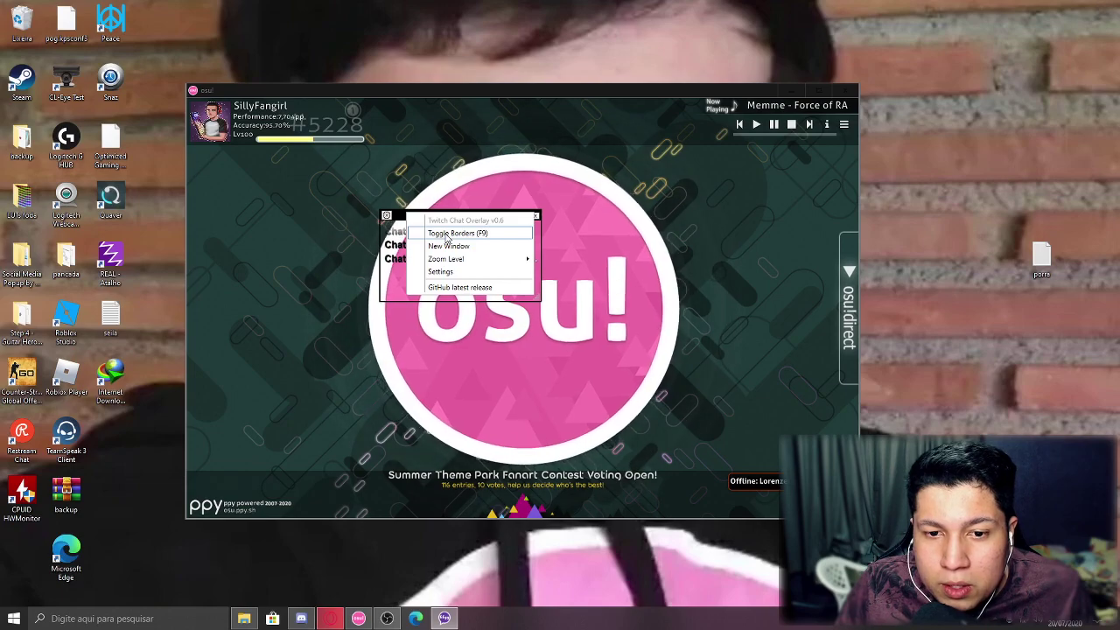
{"action": "left_click", "coordinate": [447, 234]}
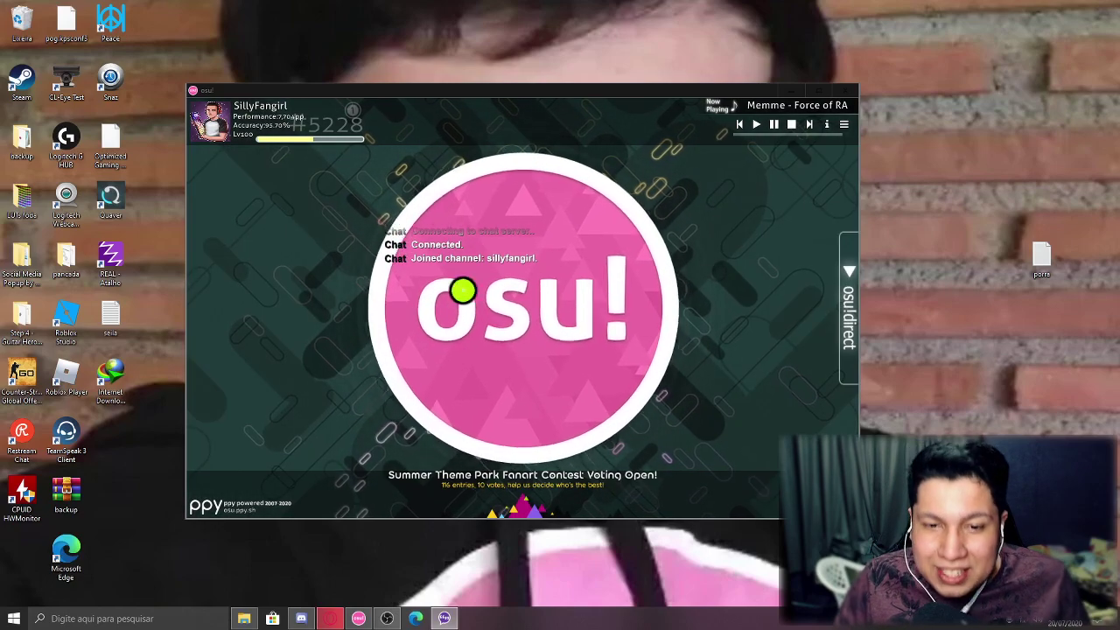
- Open the osu! options and set the current skin to Mania Circle
{"action": "left_click", "coordinate": [516, 285]}
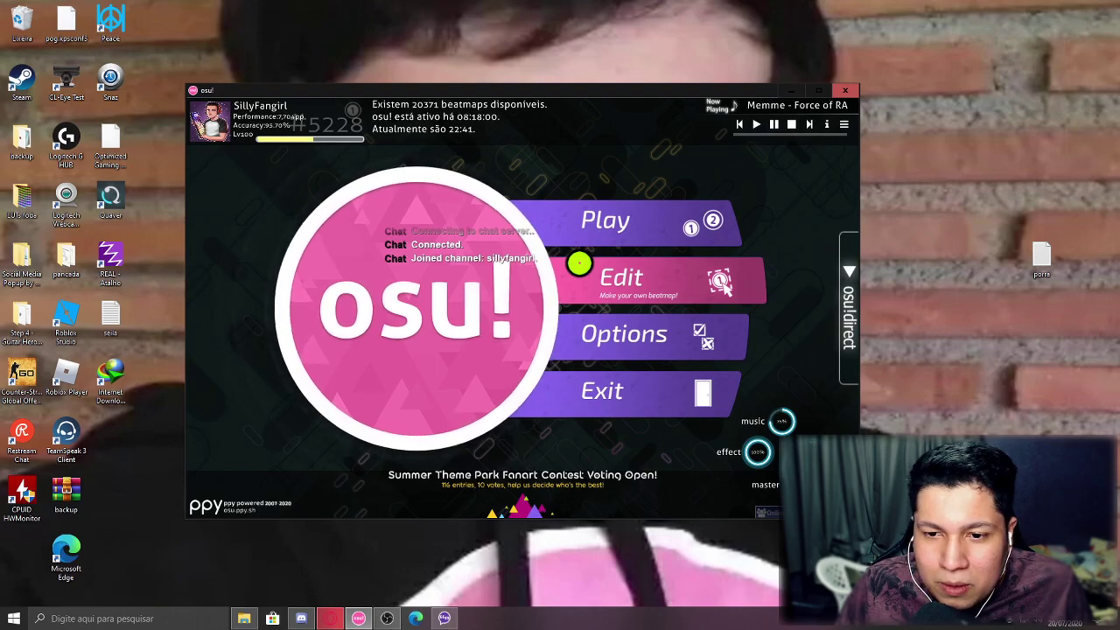
{"action": "left_click", "coordinate": [582, 334]}
{"action": "left_click", "coordinate": [338, 328]}
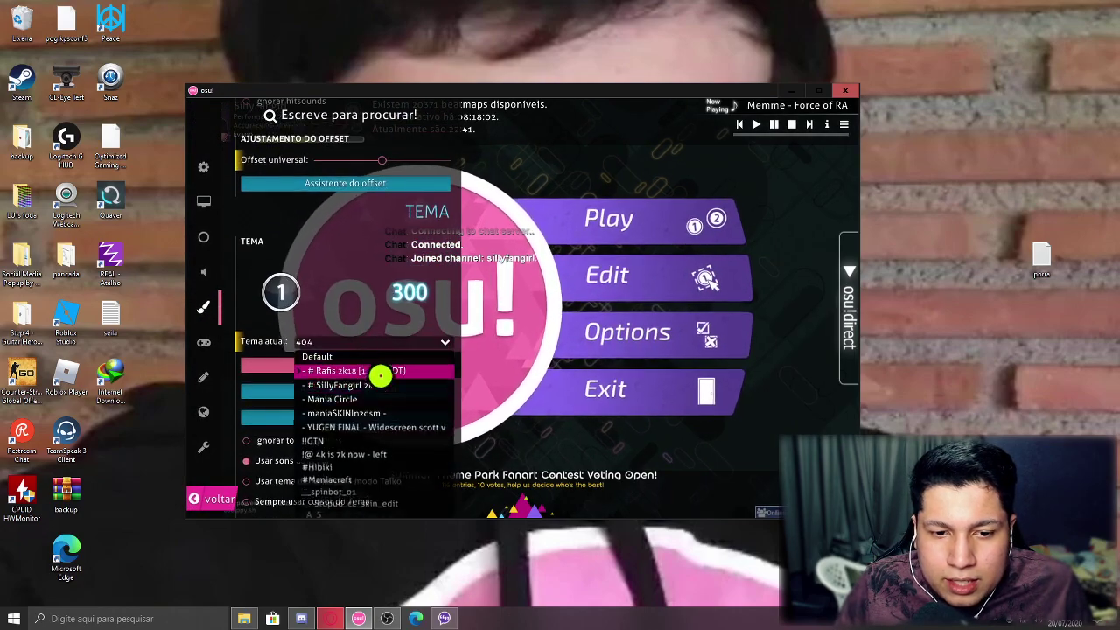
{"action": "left_click", "coordinate": [376, 395]}
- Enter osu! song selection, switch the game mode to osu!mania and select Pump (Official Audio) on the Extra 4K difficulty
{"action": "left_click", "coordinate": [583, 227]}
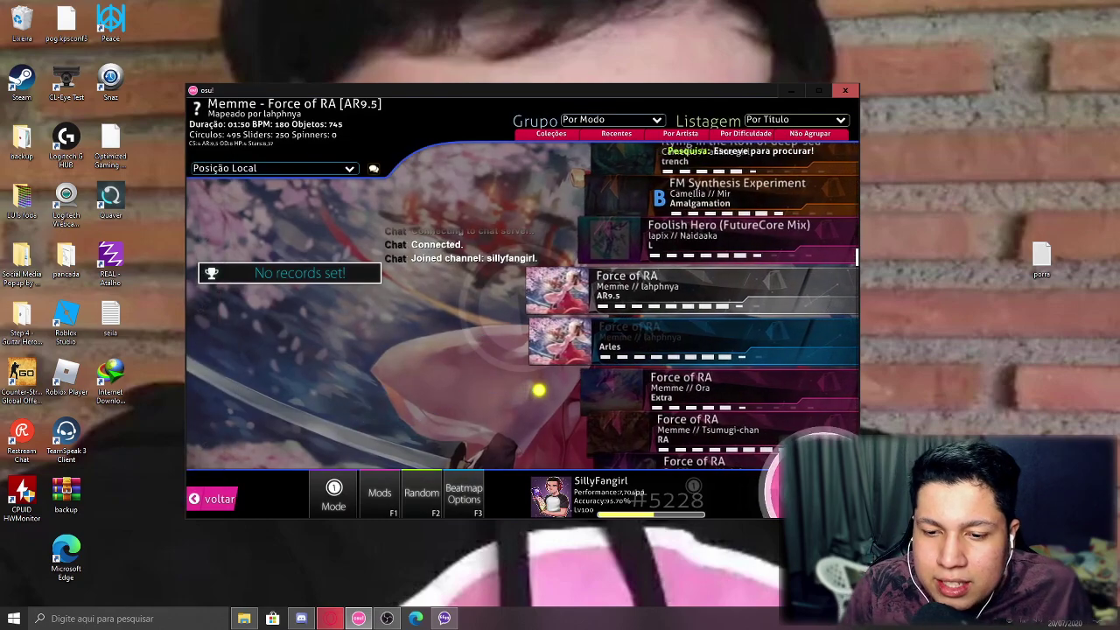
{"action": "left_click", "coordinate": [334, 494]}
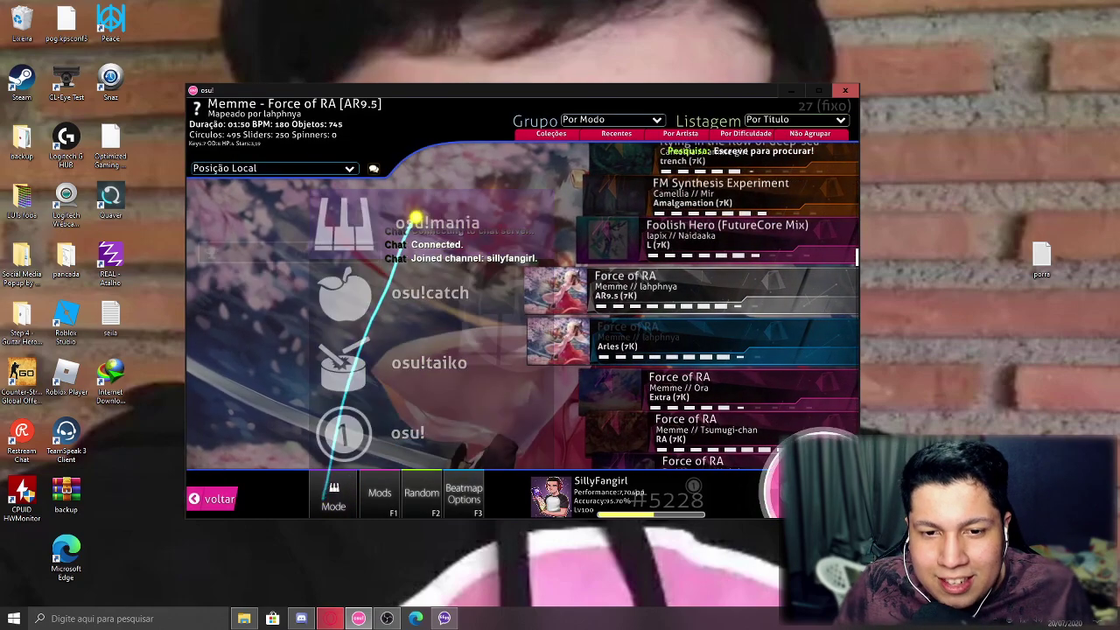
{"action": "left_click", "coordinate": [432, 220]}
{"action": "left_click", "coordinate": [655, 317]}
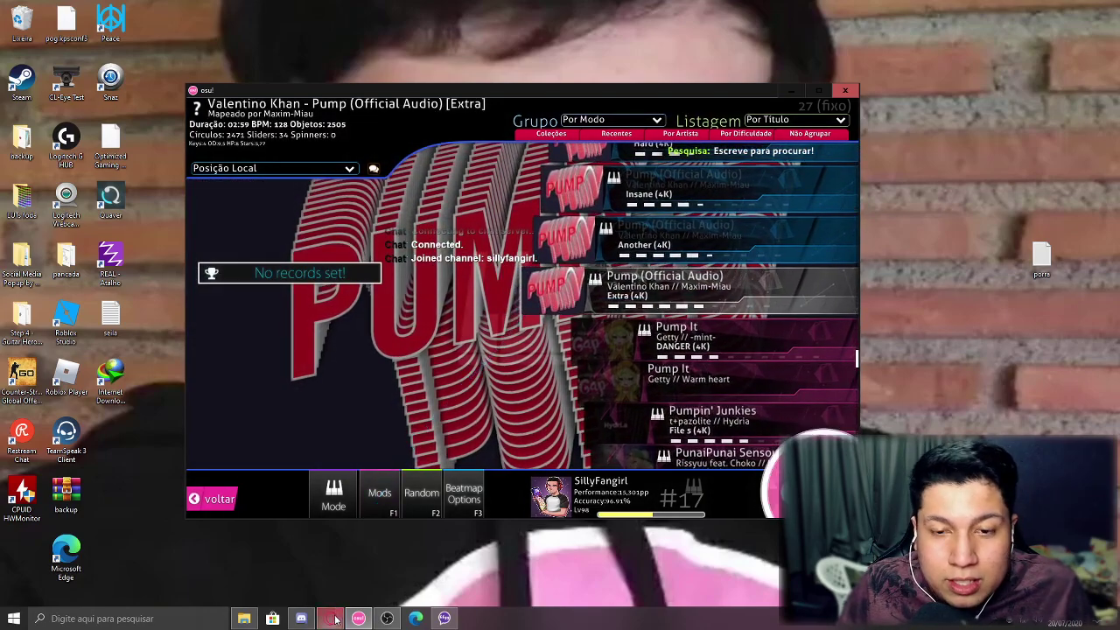
- Switch to the Twitch channel page in the browser, open its chat and send "an hello", "this is a test" and an emote
{"action": "key", "text": "alt+Tab"}
{"action": "left_click", "coordinate": [675, 10]}
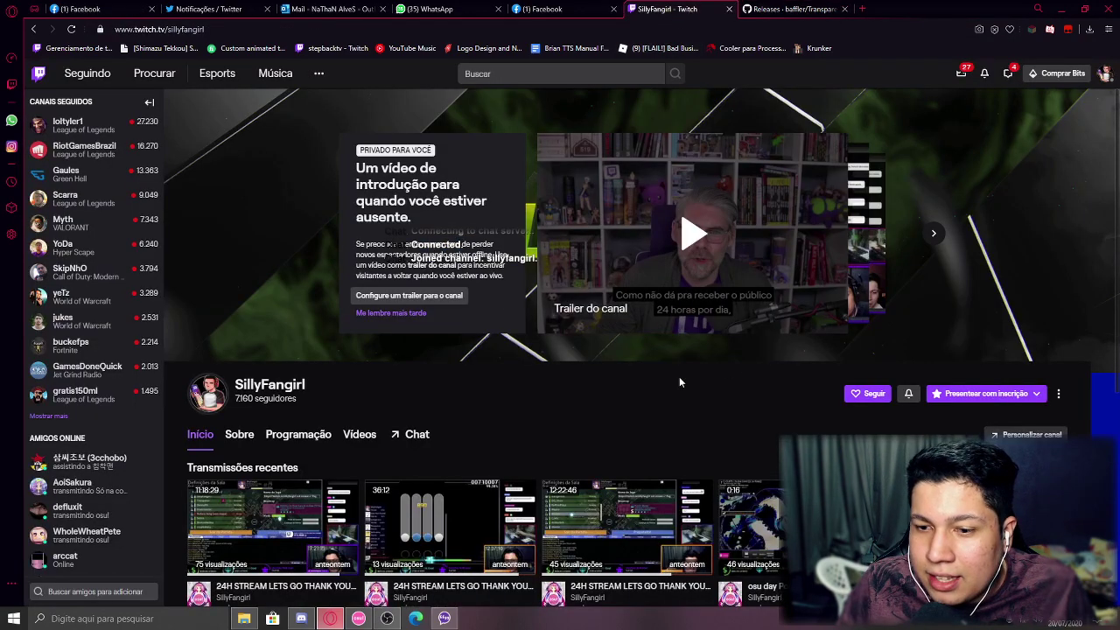
{"action": "left_click", "coordinate": [465, 436]}
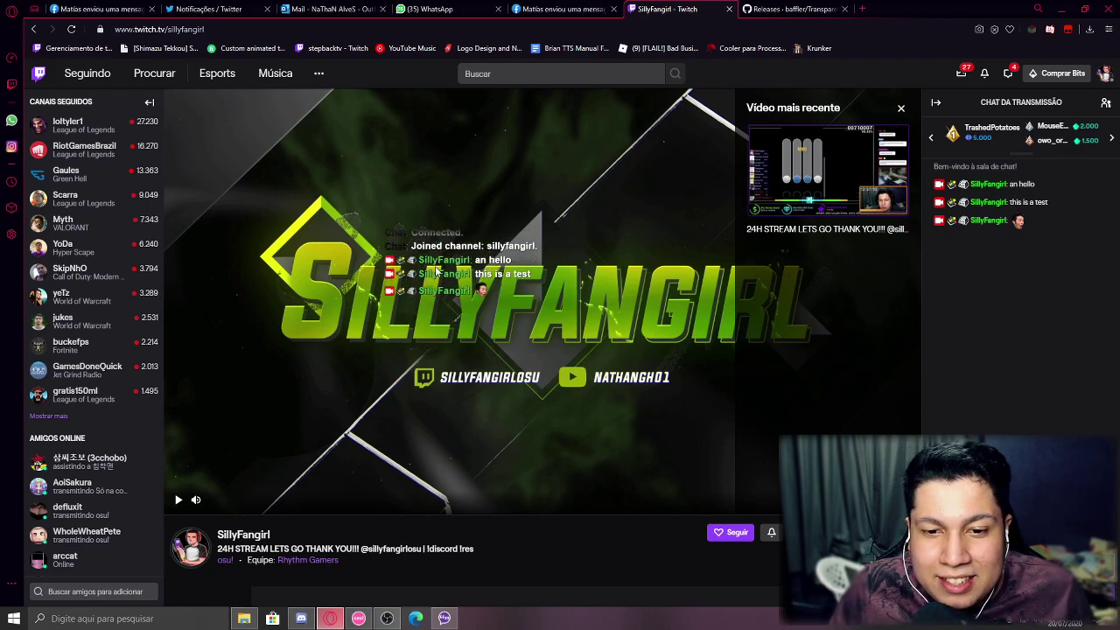
- Switch to the osu! window, start Pump (Official Audio) on Extra and play the falling four-column notes beneath the chat overlay
{"action": "left_click", "coordinate": [358, 619]}
{"action": "left_click", "coordinate": [642, 286]}
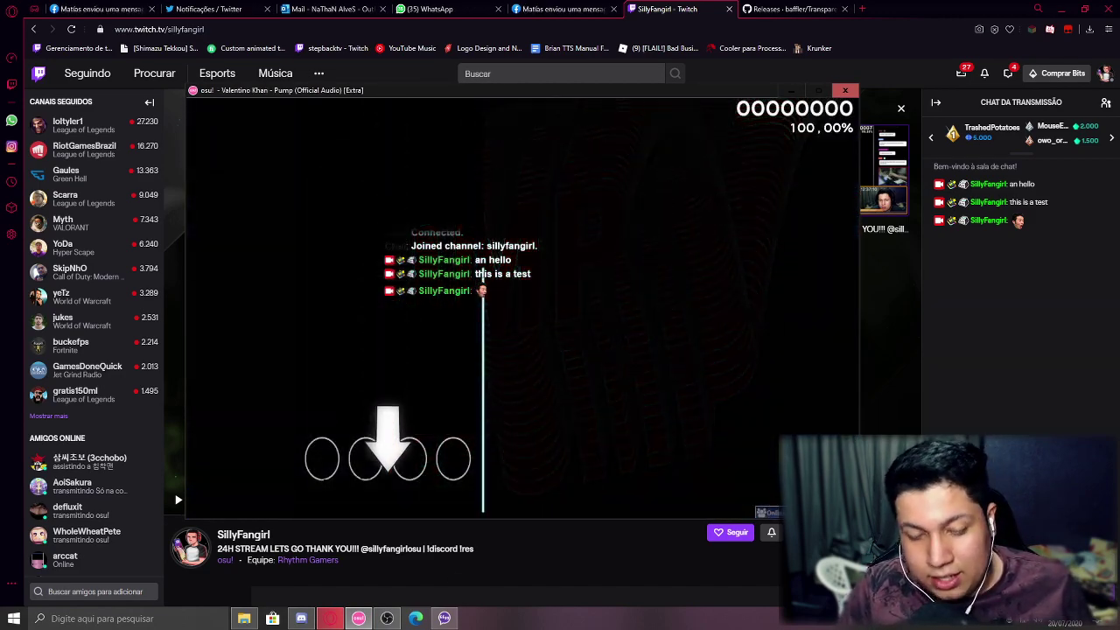
{"action": "key", "text": "d"}
{"action": "key", "text": "f"}
{"action": "key", "text": "j"}
{"action": "key", "text": "k"}
{"action": "key", "text": "d"}
{"action": "key", "text": "f"}
{"action": "key", "text": "j"}
{"action": "key", "text": "k"}
{"action": "key", "text": "d"}
{"action": "key", "text": "f"}
{"action": "key", "text": "j"}
{"action": "key", "text": "k"}
{"action": "key", "text": "d"}
{"action": "key", "text": "f"}
{"action": "key", "text": "j"}
{"action": "key", "text": "k"}
{"action": "key", "text": "d"}
{"action": "key", "text": "f"}
{"action": "key", "text": "j"}
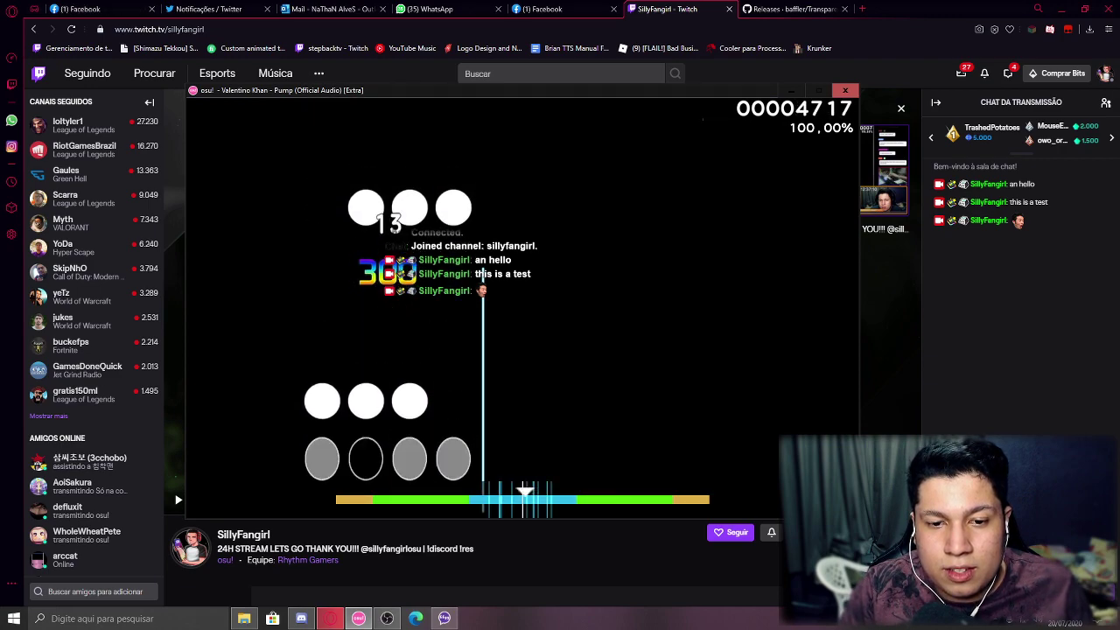
{"action": "key", "text": "d"}
{"action": "key", "text": "f"}
{"action": "key", "text": "j"}
{"action": "key", "text": "k"}
{"action": "key", "text": "d"}
{"action": "key", "text": "f"}
{"action": "key", "text": "j"}
{"action": "key", "text": "k"}
{"action": "key", "text": "d"}
{"action": "key", "text": "f"}
{"action": "key", "text": "j"}
{"action": "key", "text": "k"}
{"action": "key", "text": "d"}
{"action": "key", "text": "f"}
{"action": "key", "text": "j"}
{"action": "key", "text": "k"}
{"action": "key", "text": "d"}
{"action": "key", "text": "f"}
{"action": "key", "text": "j"}
{"action": "key", "text": "k"}
{"action": "key", "text": "d"}
{"action": "key", "text": "f"}
{"action": "key", "text": "j"}
{"action": "key", "text": "k"}
{"action": "key", "text": "d"}
{"action": "key", "text": "f"}
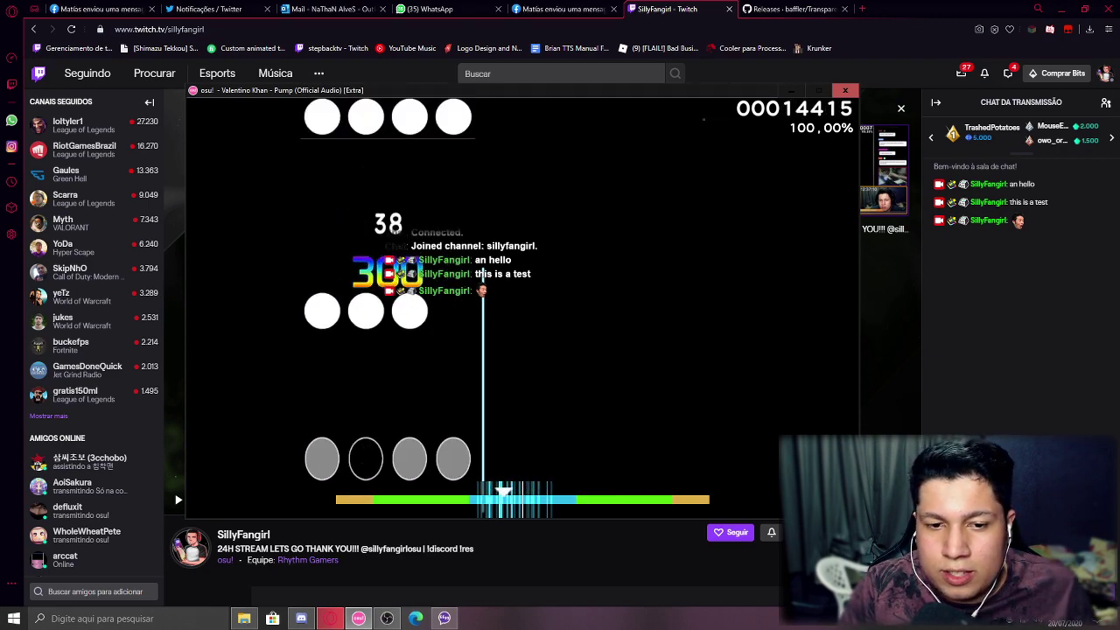
{"action": "key", "text": "j"}
{"action": "key", "text": "k"}
{"action": "key", "text": "d"}
{"action": "key", "text": "f"}
{"action": "key", "text": "j"}
{"action": "key", "text": "k"}
{"action": "key", "text": "d"}
{"action": "key", "text": "f"}
{"action": "key", "text": "j"}
{"action": "key", "text": "k"}
{"action": "key", "text": "d"}
{"action": "key", "text": "f"}
{"action": "key", "text": "j"}
{"action": "key", "text": "k"}
{"action": "key", "text": "d"}
{"action": "key", "text": "f"}
{"action": "key", "text": "j"}
{"action": "key", "text": "k"}
{"action": "key", "text": "d"}
{"action": "key", "text": "f"}
{"action": "key", "text": "j"}
{"action": "key", "text": "k"}
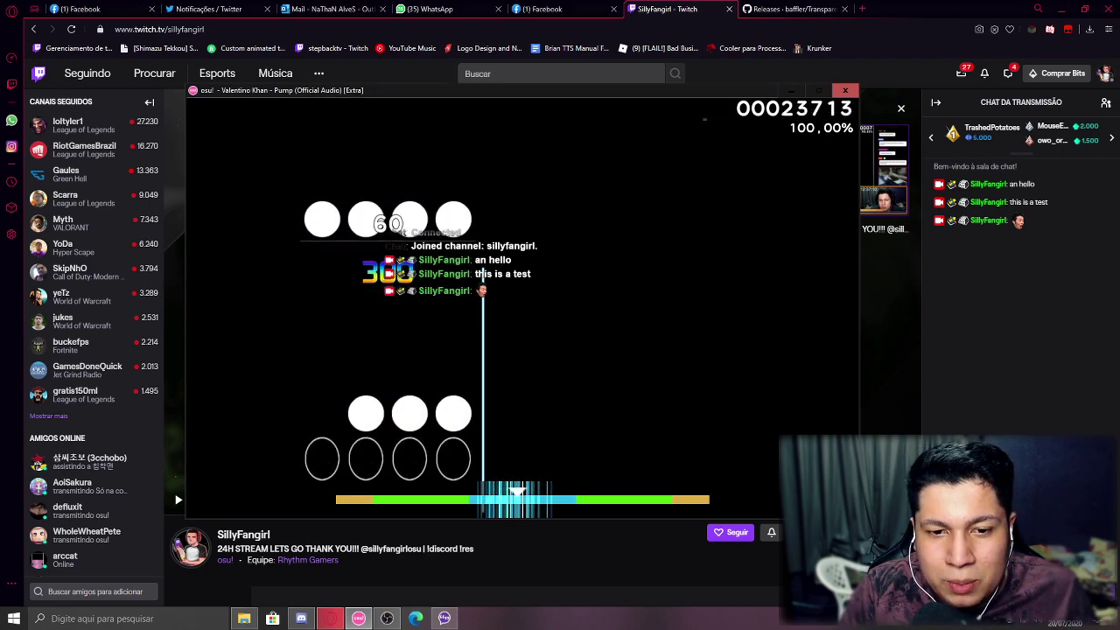
{"action": "key", "text": "d"}
{"action": "key", "text": "f"}
{"action": "key", "text": "j"}
{"action": "key", "text": "k"}
{"action": "key", "text": "d"}
{"action": "key", "text": "f"}
{"action": "key", "text": "j"}
{"action": "key", "text": "k"}
{"action": "key", "text": "d"}
{"action": "key", "text": "f"}
{"action": "key", "text": "j"}
{"action": "key", "text": "k"}
{"action": "key", "text": "d"}
{"action": "key", "text": "f"}
{"action": "key", "text": "j"}
{"action": "key", "text": "k"}
{"action": "key", "text": "d"}
{"action": "key", "text": "f"}
{"action": "key", "text": "j"}
{"action": "key", "text": "k"}
{"action": "key", "text": "d"}
{"action": "key", "text": "f"}
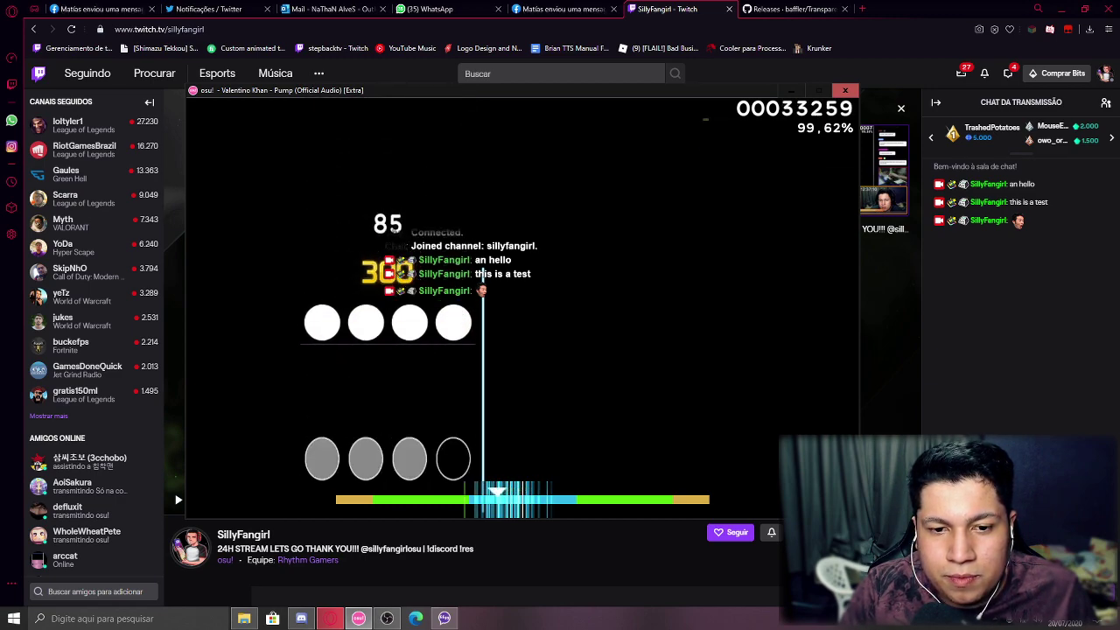
{"action": "key", "text": "j"}
{"action": "key", "text": "k"}
{"action": "key", "text": "d"}
{"action": "key", "text": "f"}
{"action": "key", "text": "j"}
{"action": "key", "text": "k"}
{"action": "key", "text": "d"}
{"action": "key", "text": "f"}
{"action": "key", "text": "j"}
{"action": "key", "text": "k"}
{"action": "key", "text": "d"}
{"action": "key", "text": "f"}
{"action": "key", "text": "j"}
{"action": "key", "text": "k"}
{"action": "key", "text": "d"}
{"action": "key", "text": "f"}
{"action": "key", "text": "j"}
{"action": "key", "text": "k"}
{"action": "key", "text": "d"}
{"action": "key", "text": "f"}
{"action": "key", "text": "j"}
{"action": "key", "text": "k"}
{"action": "key", "text": "d"}
{"action": "key", "text": "f"}
{"action": "key", "text": "j"}
{"action": "key", "text": "k"}
{"action": "key", "text": "d"}
{"action": "key", "text": "f"}
{"action": "key", "text": "j"}
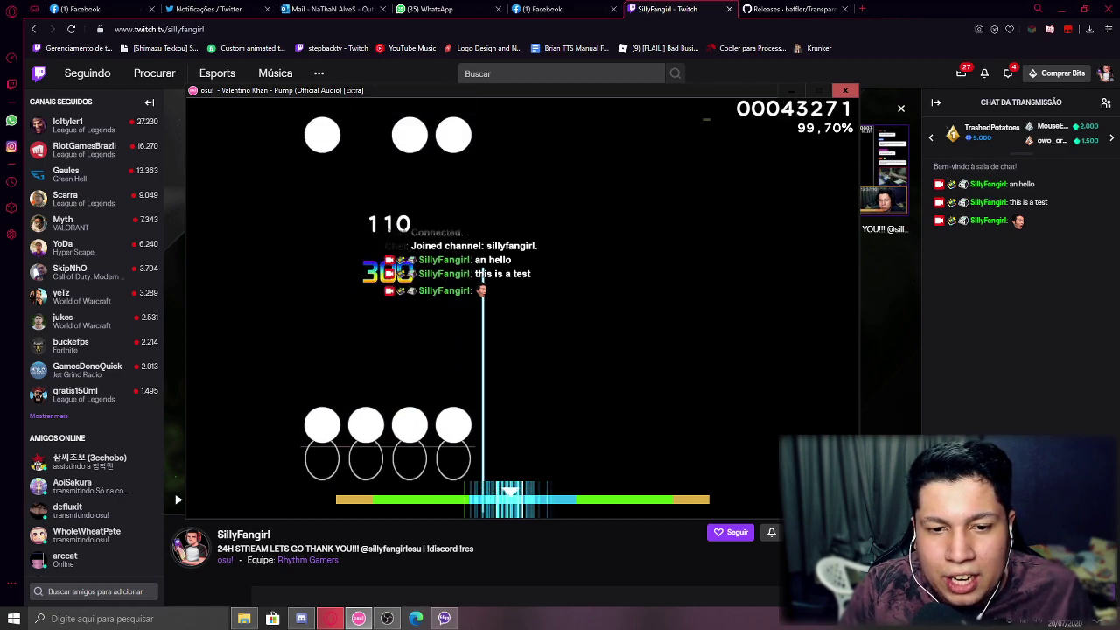
{"action": "key", "text": "k"}
{"action": "key", "text": "d"}
{"action": "key", "text": "f"}
{"action": "key", "text": "j"}
{"action": "key", "text": "k"}
{"action": "key", "text": "d"}
{"action": "key", "text": "f"}
{"action": "key", "text": "j"}
{"action": "key", "text": "k"}
{"action": "key", "text": "d"}
{"action": "key", "text": "f"}
{"action": "key", "text": "j"}
{"action": "key", "text": "k"}
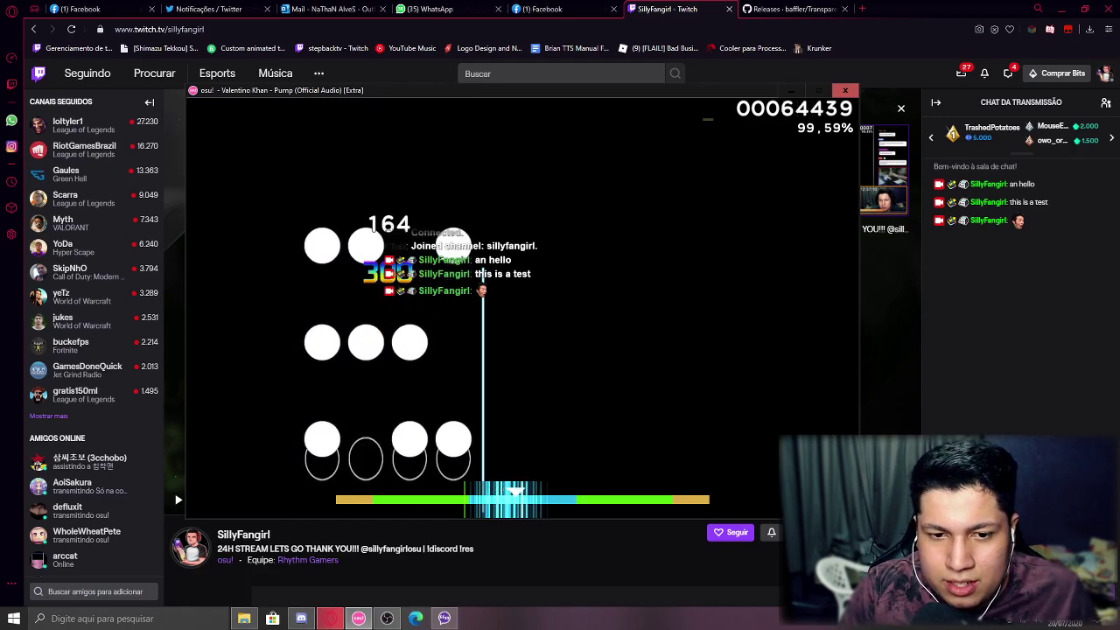
{"action": "key", "text": "d"}
{"action": "key", "text": "f"}
{"action": "key", "text": "j"}
{"action": "key", "text": "k"}
{"action": "key", "text": "d"}
{"action": "key", "text": "f"}
{"action": "key", "text": "j"}
{"action": "key", "text": "k"}
{"action": "key", "text": "d"}
{"action": "key", "text": "f"}
{"action": "key", "text": "j"}
{"action": "key", "text": "k"}
{"action": "key", "text": "d"}
{"action": "key", "text": "f"}
{"action": "key", "text": "j"}
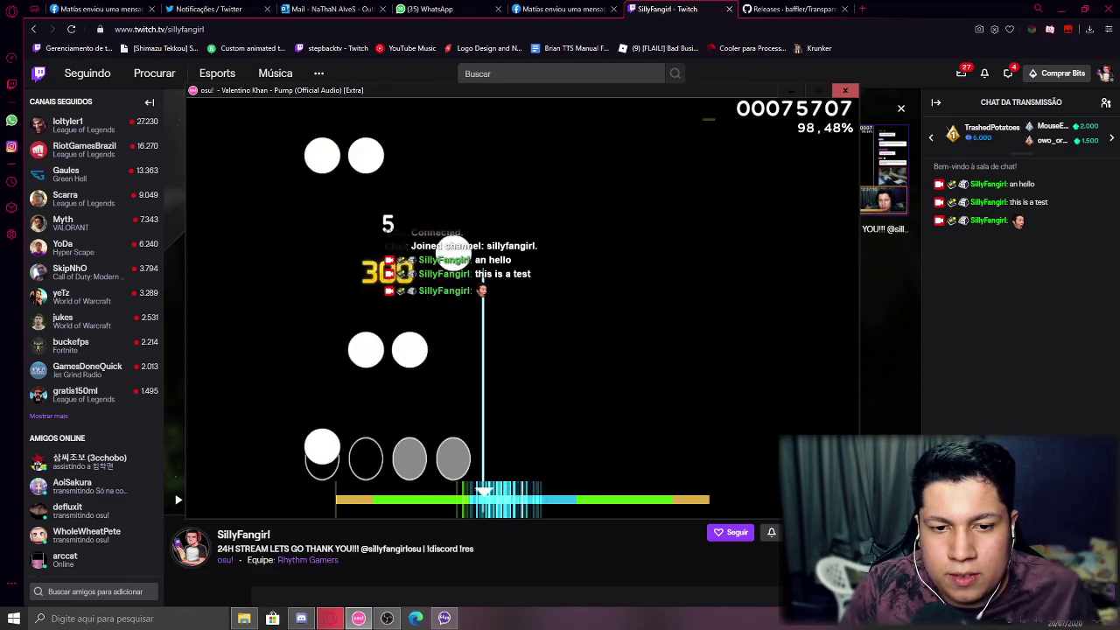
{"action": "key", "text": "f"}
{"action": "key", "text": "j"}
{"action": "key", "text": "k"}
{"action": "key", "text": "d"}
{"action": "key", "text": "f"}
{"action": "key", "text": "j"}
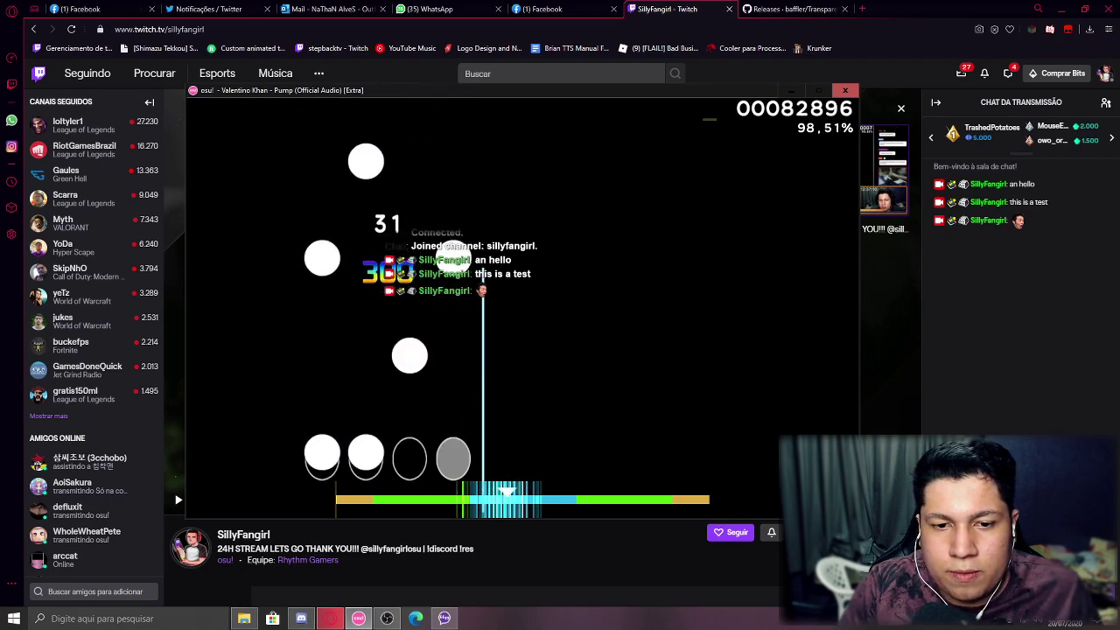
- Keep hitting the falling four-column notes of Pump (Official Audio) on Extra beneath the chat overlay, and quit the run to song selection
{"action": "key", "text": "d"}
{"action": "key", "text": "f"}
{"action": "key", "text": "j"}
{"action": "key", "text": "k"}
{"action": "key", "text": "d"}
{"action": "key", "text": "f"}
{"action": "key", "text": "j"}
{"action": "key", "text": "k"}
{"action": "key", "text": "d"}
{"action": "key", "text": "f"}
{"action": "key", "text": "j"}
{"action": "key", "text": "k"}
{"action": "key", "text": "d"}
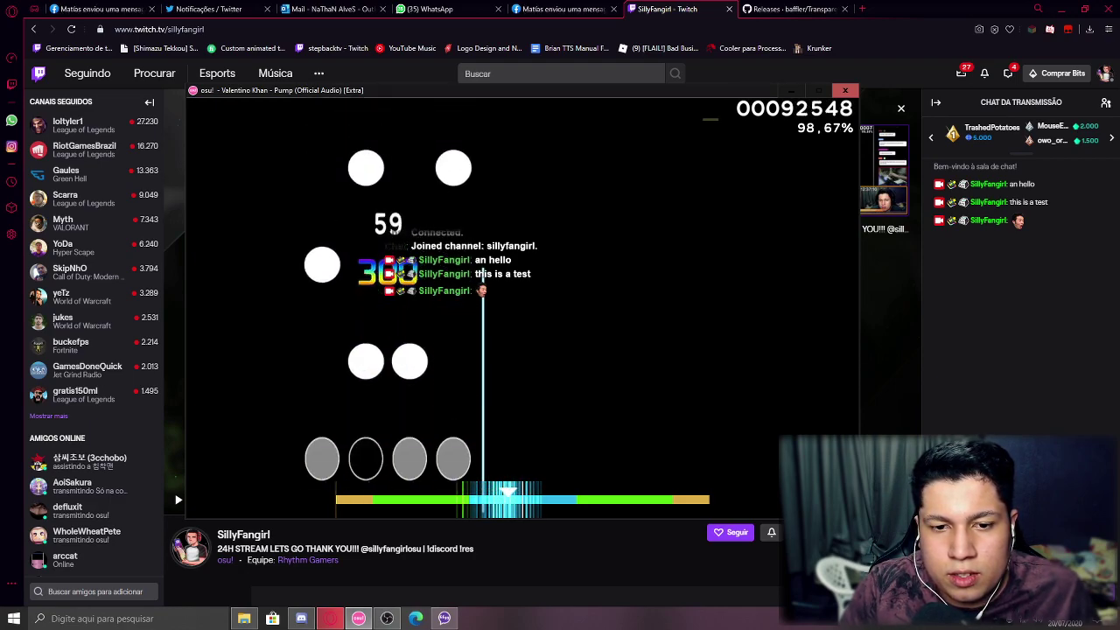
{"action": "key", "text": "d"}
{"action": "key", "text": "f"}
{"action": "key", "text": "j"}
{"action": "key", "text": "k"}
{"action": "key", "text": "Escape"}
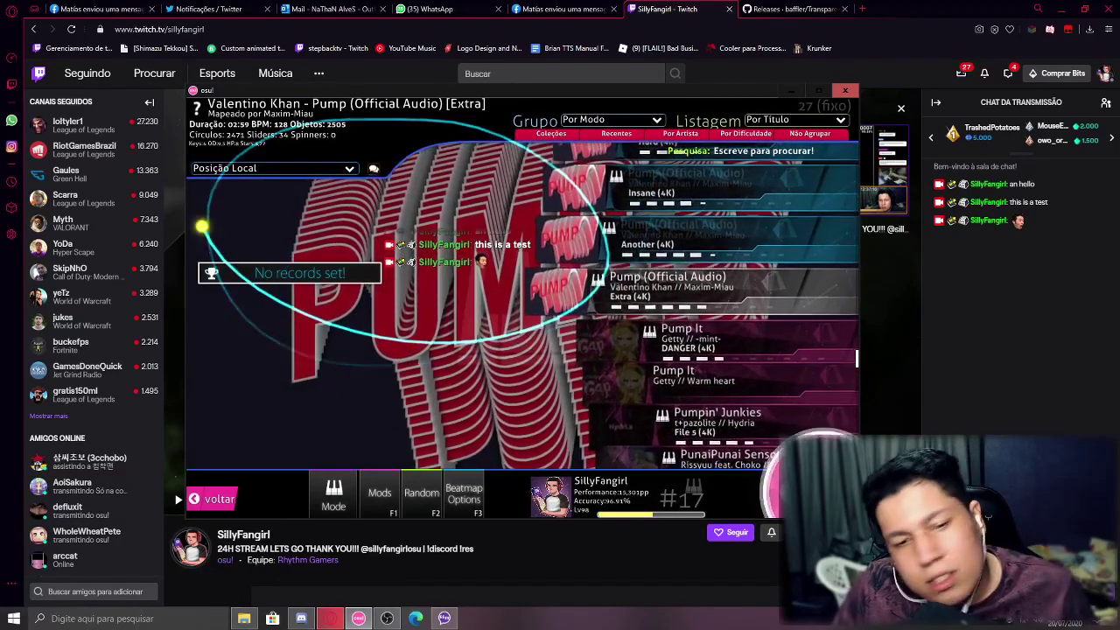
- Switch the game mode to standard osu! in song selection
{"action": "left_click", "coordinate": [334, 495]}
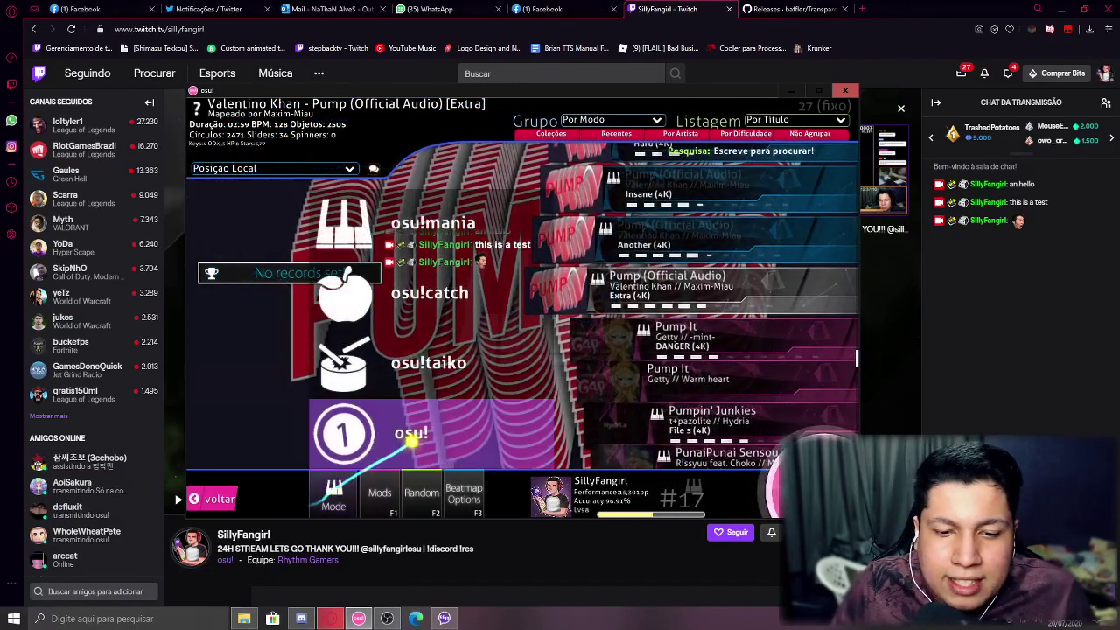
{"action": "left_click", "coordinate": [410, 432]}
{"action": "left_click", "coordinate": [579, 250]}
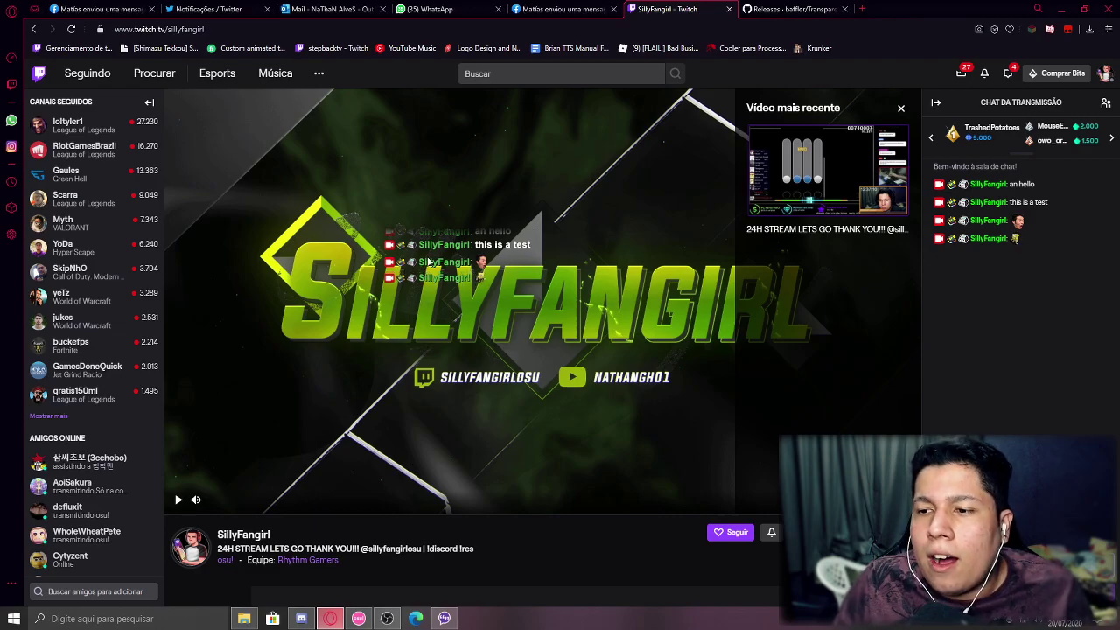
- Switch to the Twitch channel page and look through its Emotes Showcase, including the BetterTTV and FrankerFaceZ emotes
{"action": "scroll", "coordinate": [500, 278], "scroll_direction": "down", "scroll_amount": 10}
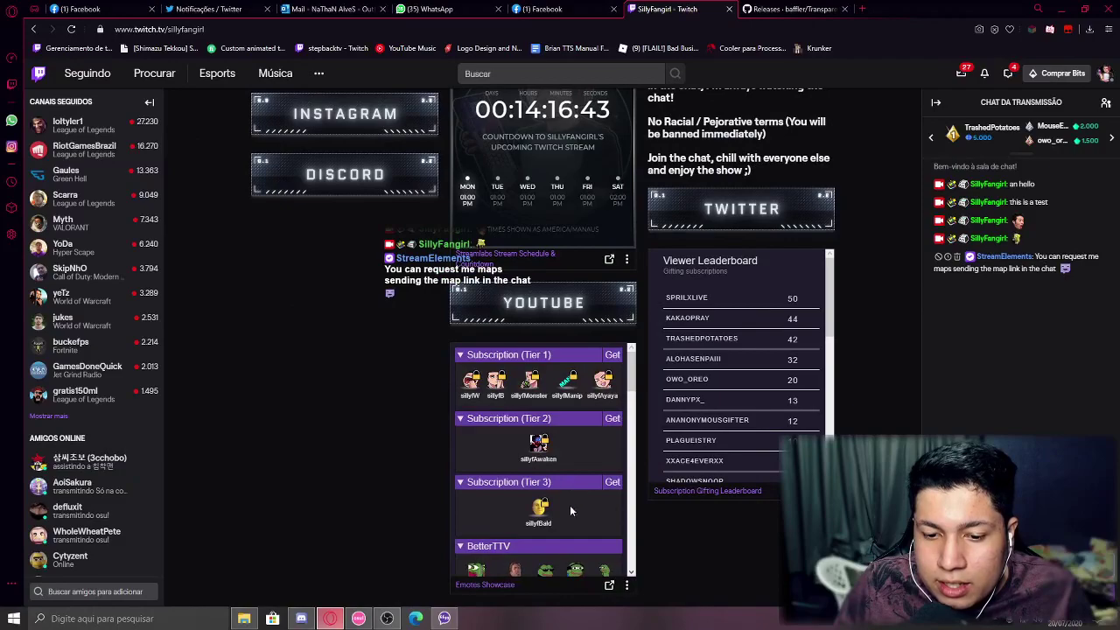
{"action": "scroll", "coordinate": [585, 538], "scroll_direction": "down", "scroll_amount": 5}
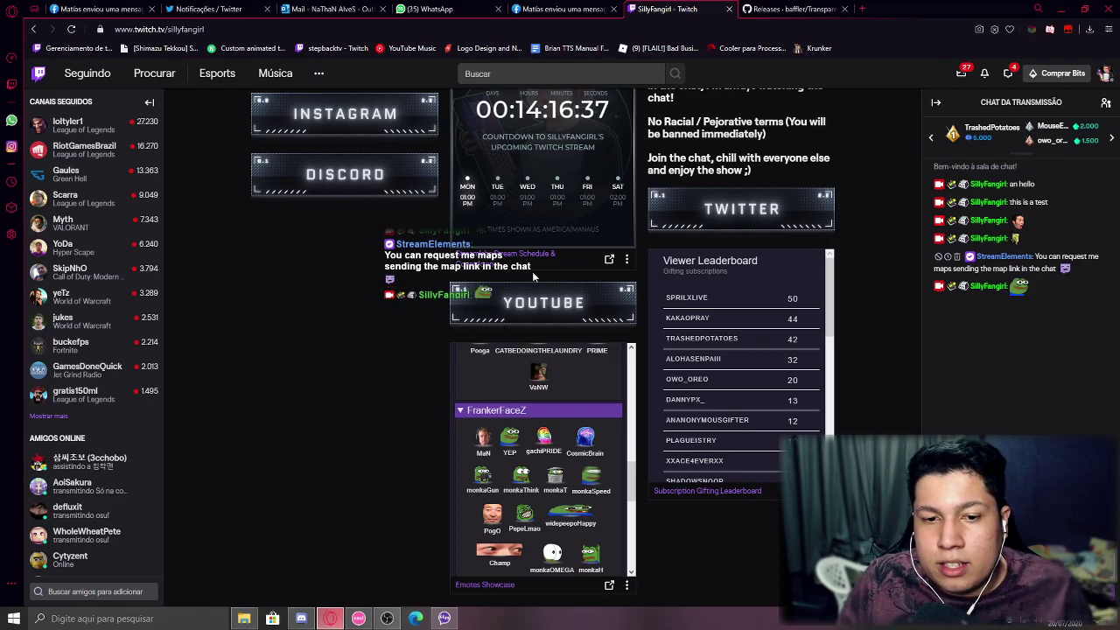
{"action": "scroll", "coordinate": [588, 277], "scroll_direction": "up", "scroll_amount": 10}
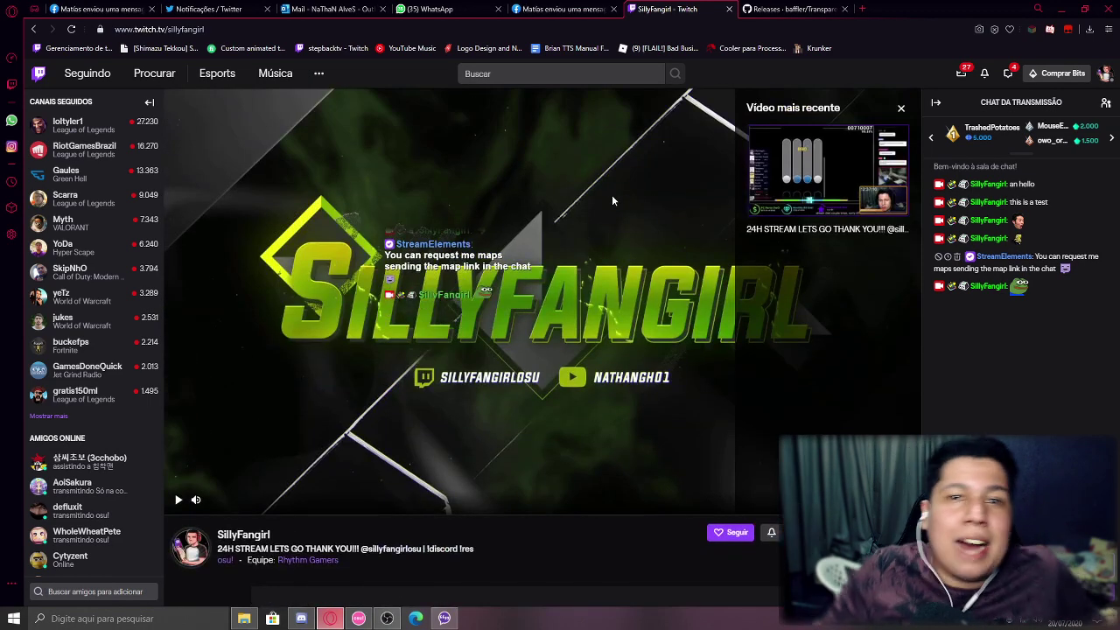
- Switch to the OBS window
{"action": "left_click", "coordinate": [388, 619]}
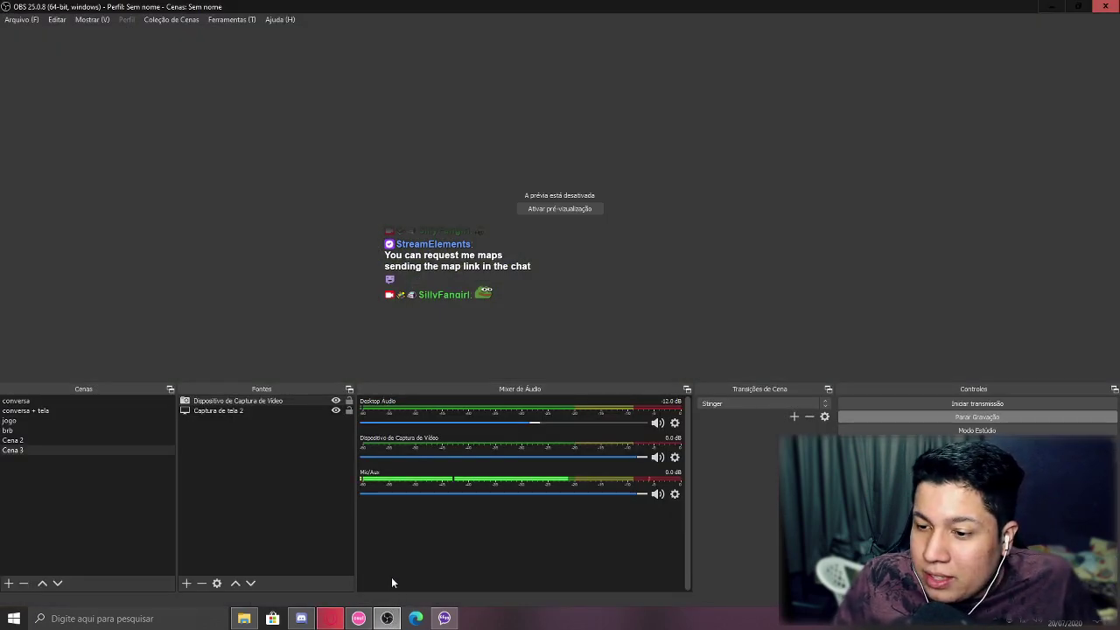